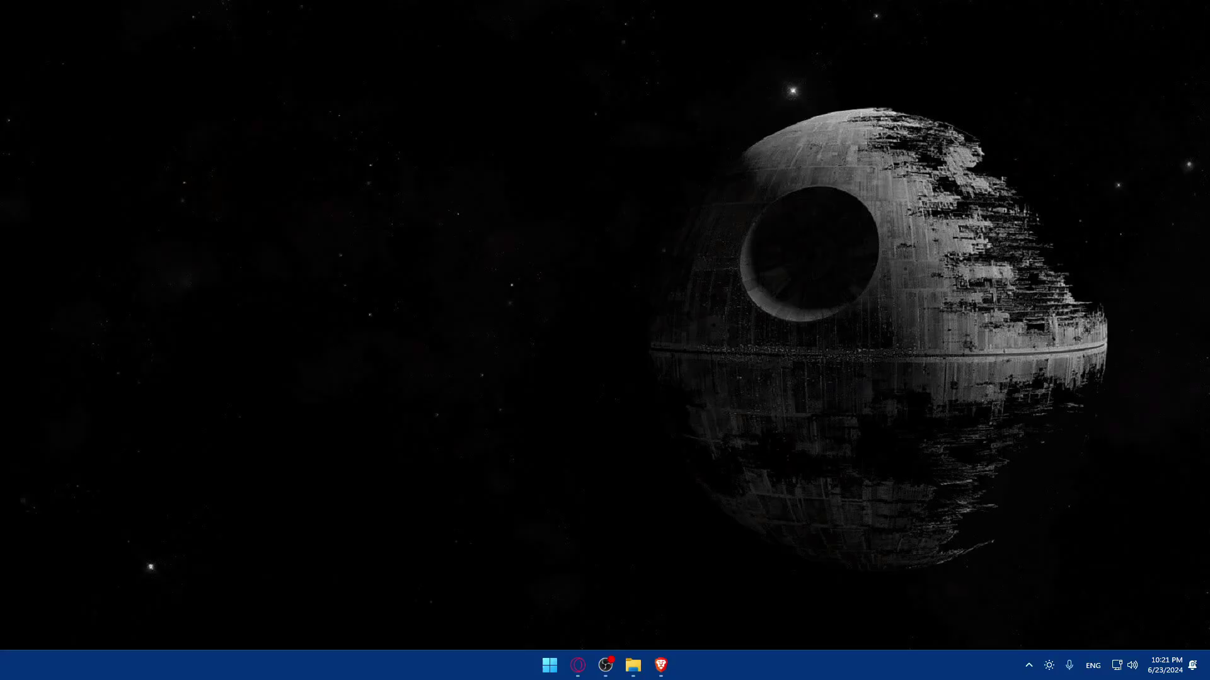
Step: Launch Brave from the taskbar so a blank New Tab page shows
{"action": "left_click", "coordinate": [660, 665]}
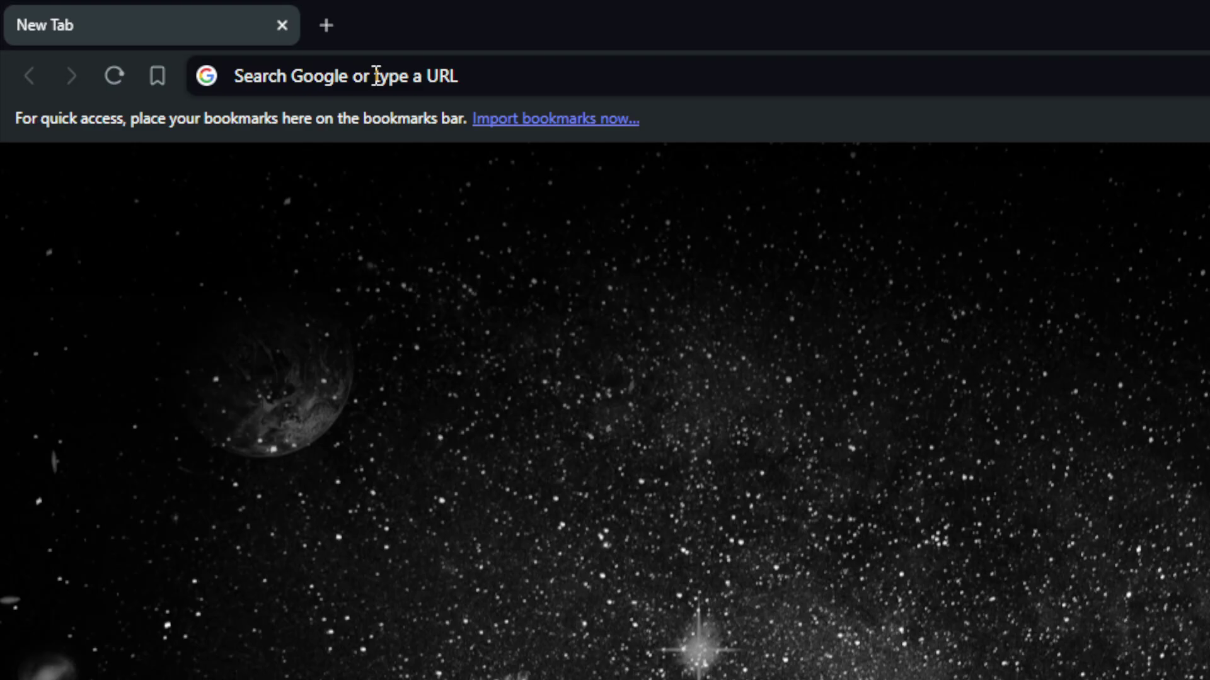
Step: Go to godaddy.com in the first tab
{"action": "left_click", "coordinate": [376, 76]}
{"action": "type", "text": "sh"}
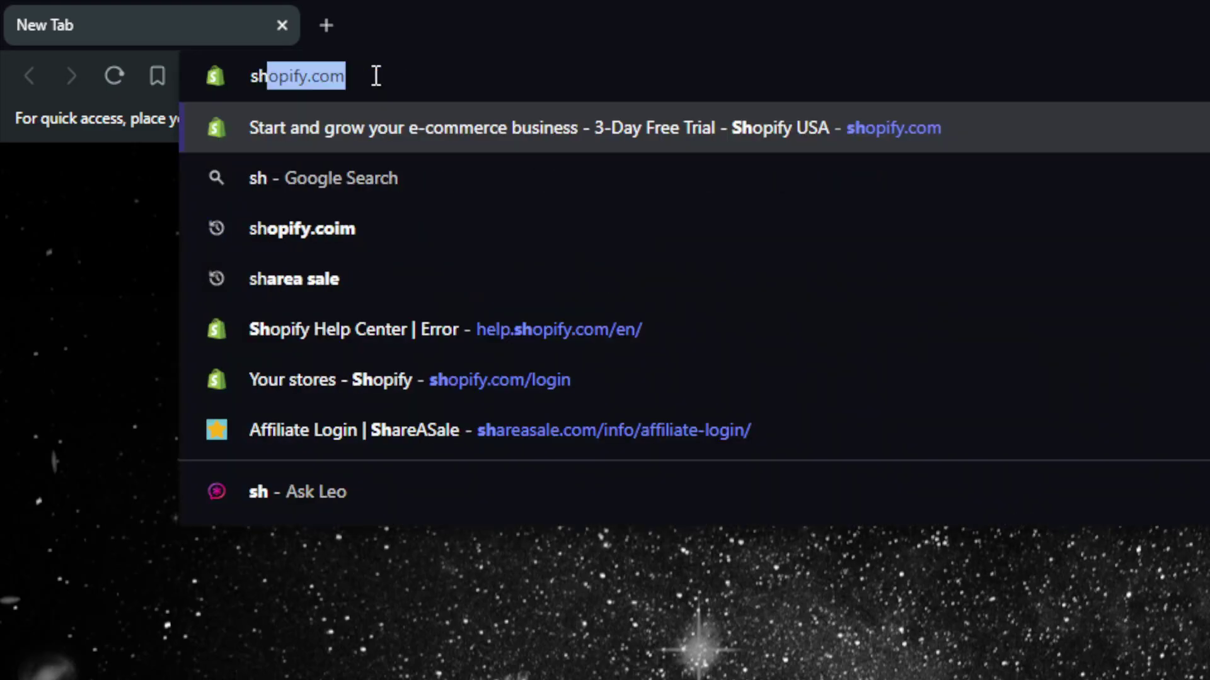
{"action": "key", "text": "BackSpace"}
{"action": "key", "text": "BackSpace"}
{"action": "key", "text": "BackSpace"}
{"action": "type", "text": "g"}
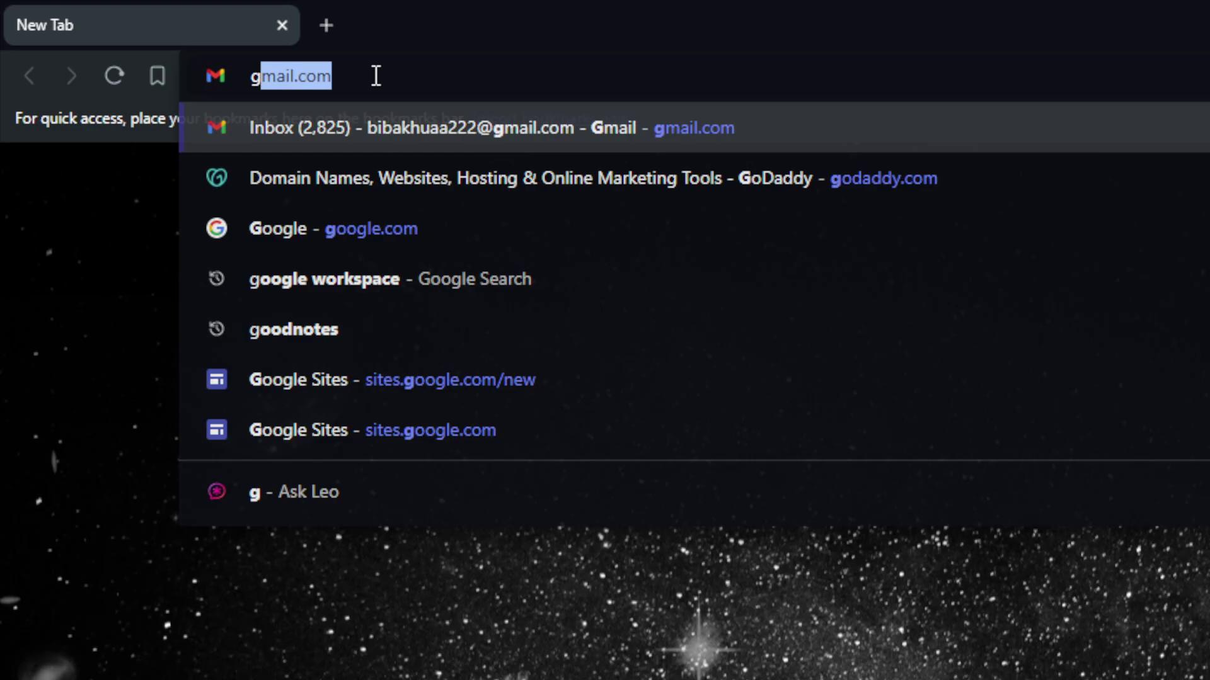
{"action": "type", "text": "odaddy.com"}
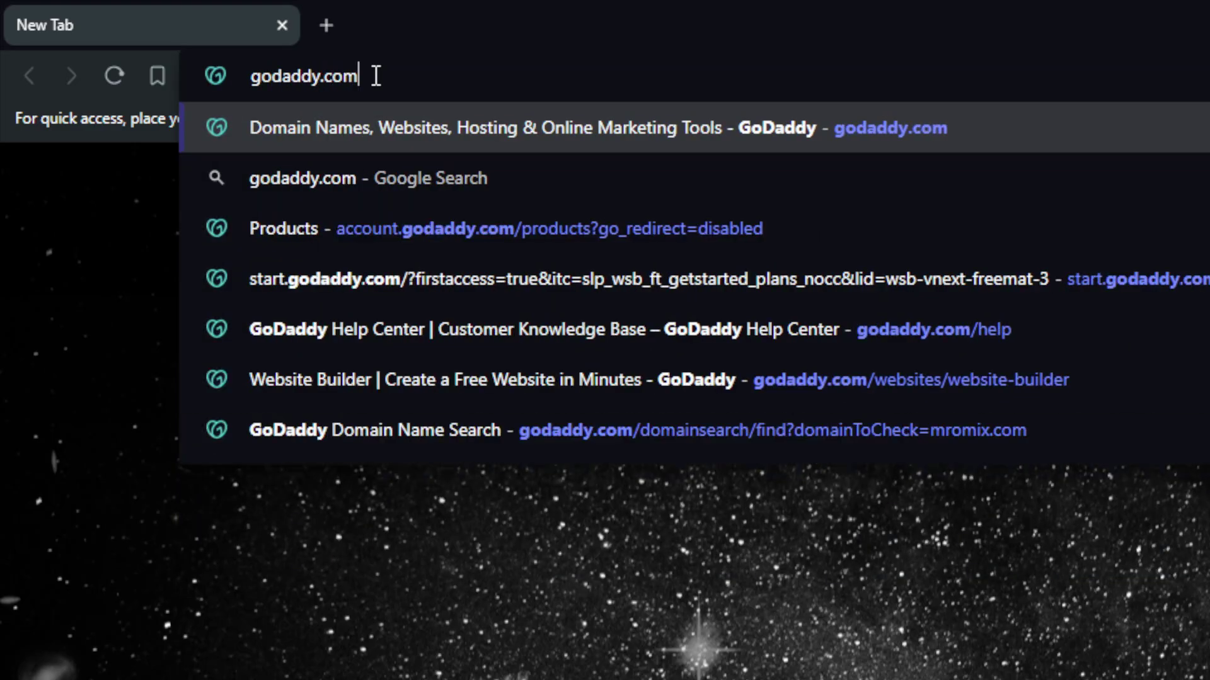
{"action": "key", "text": "Return"}
Step: Open wix.com in a second tab, then return to the GoDaddy tab
{"action": "key", "text": "ctrl+t"}
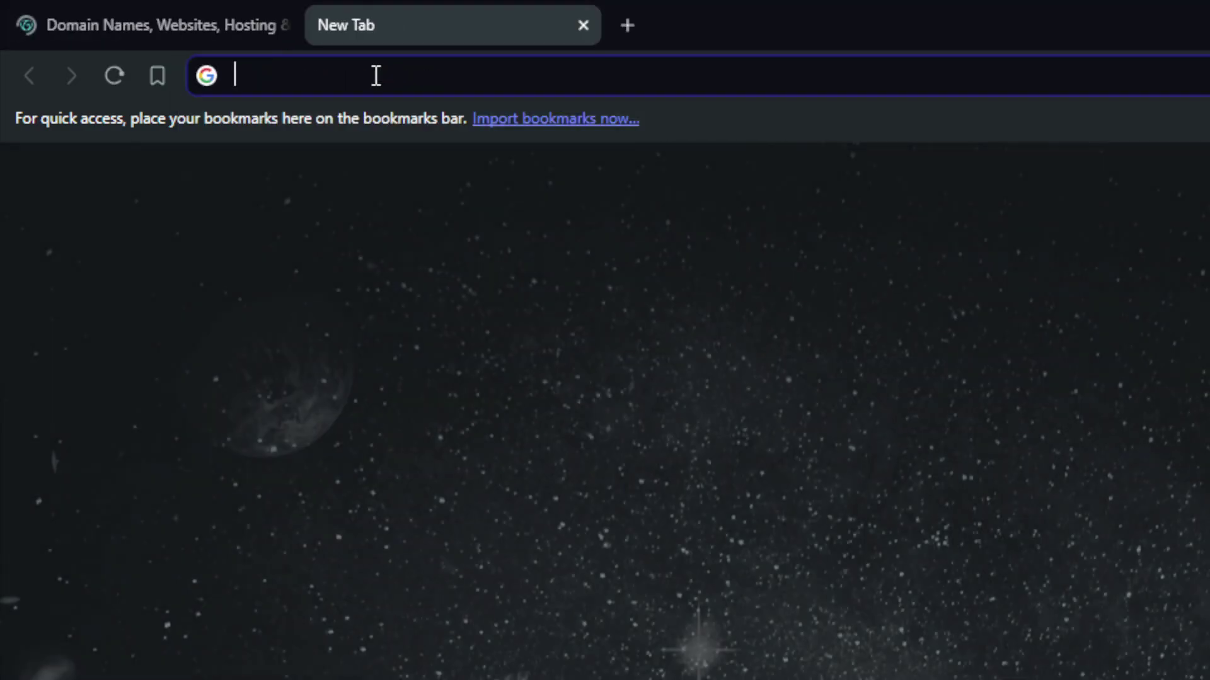
{"action": "type", "text": "wix.com"}
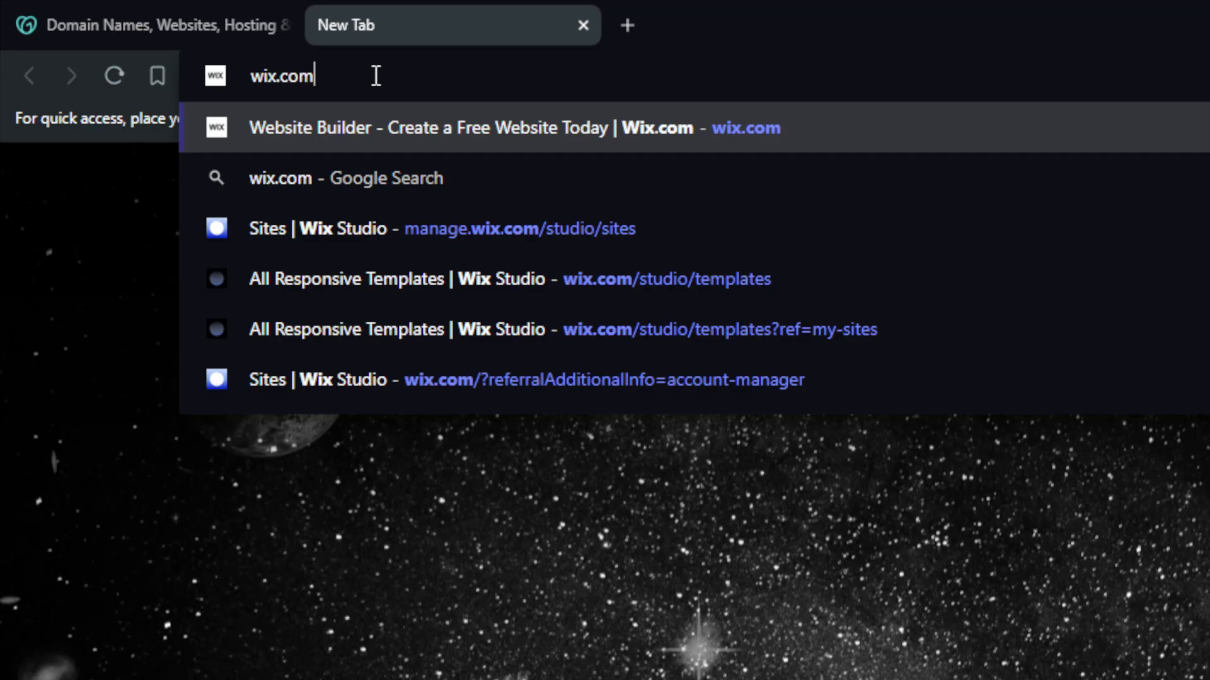
{"action": "key", "text": "Return"}
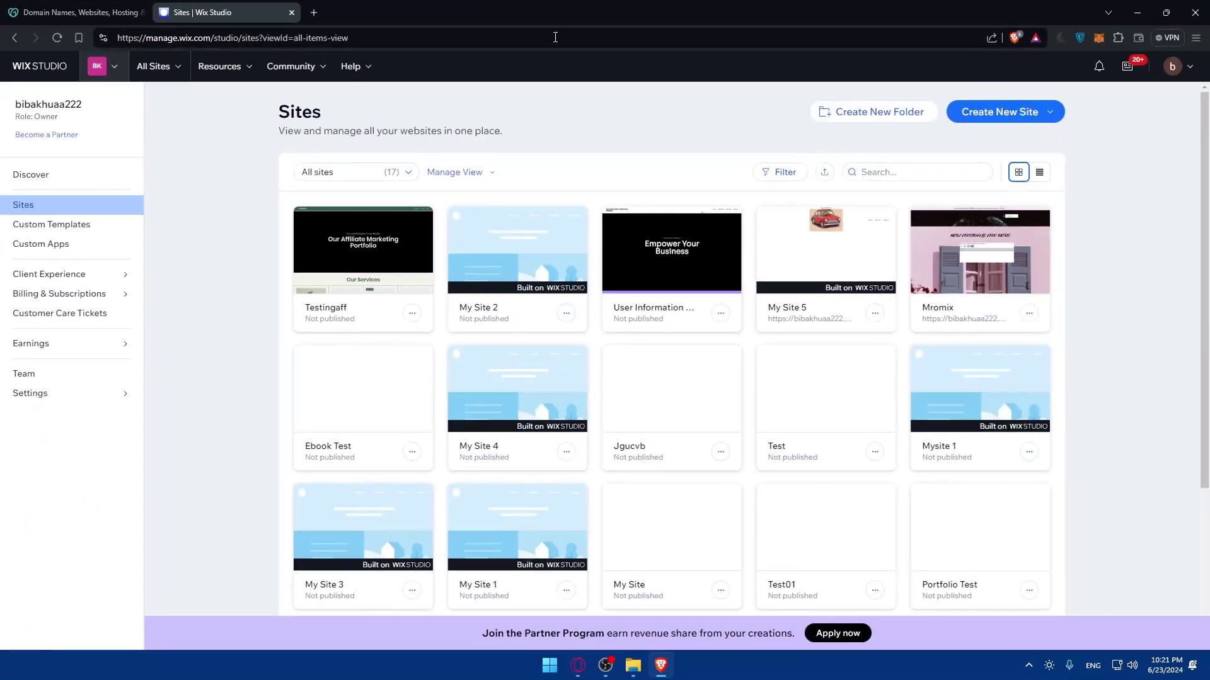
{"action": "left_click", "coordinate": [158, 25]}
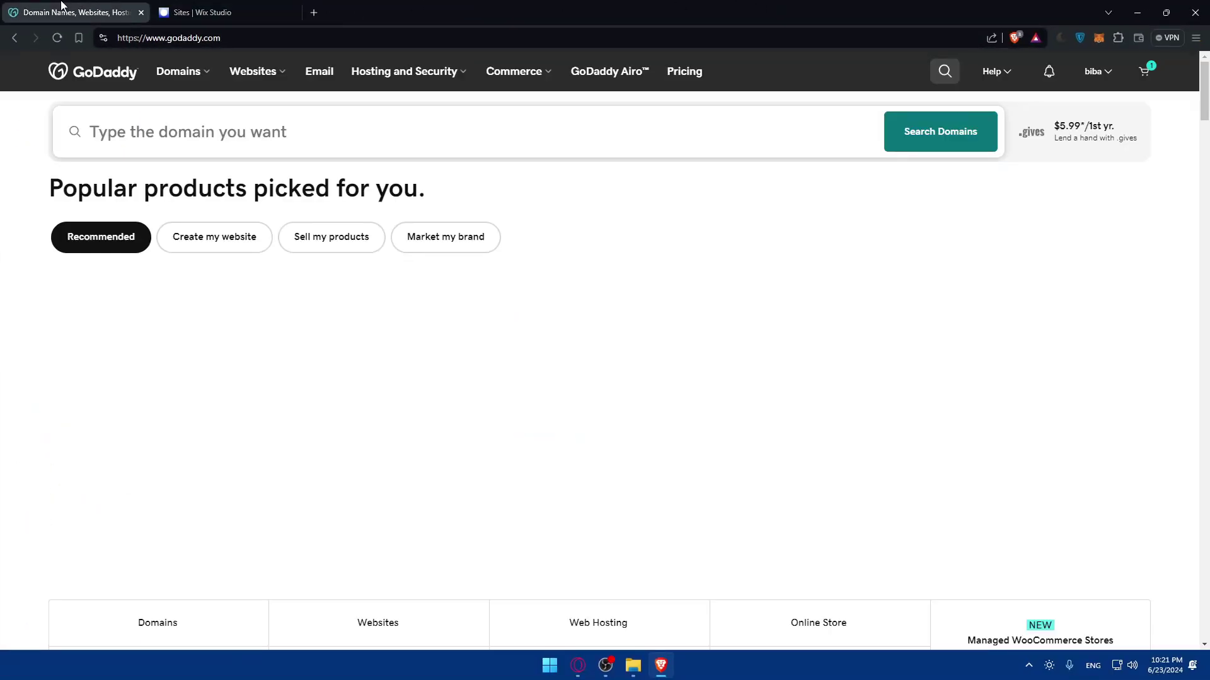
Step: Open My Products from the GoDaddy account menu
{"action": "left_click", "coordinate": [1095, 73]}
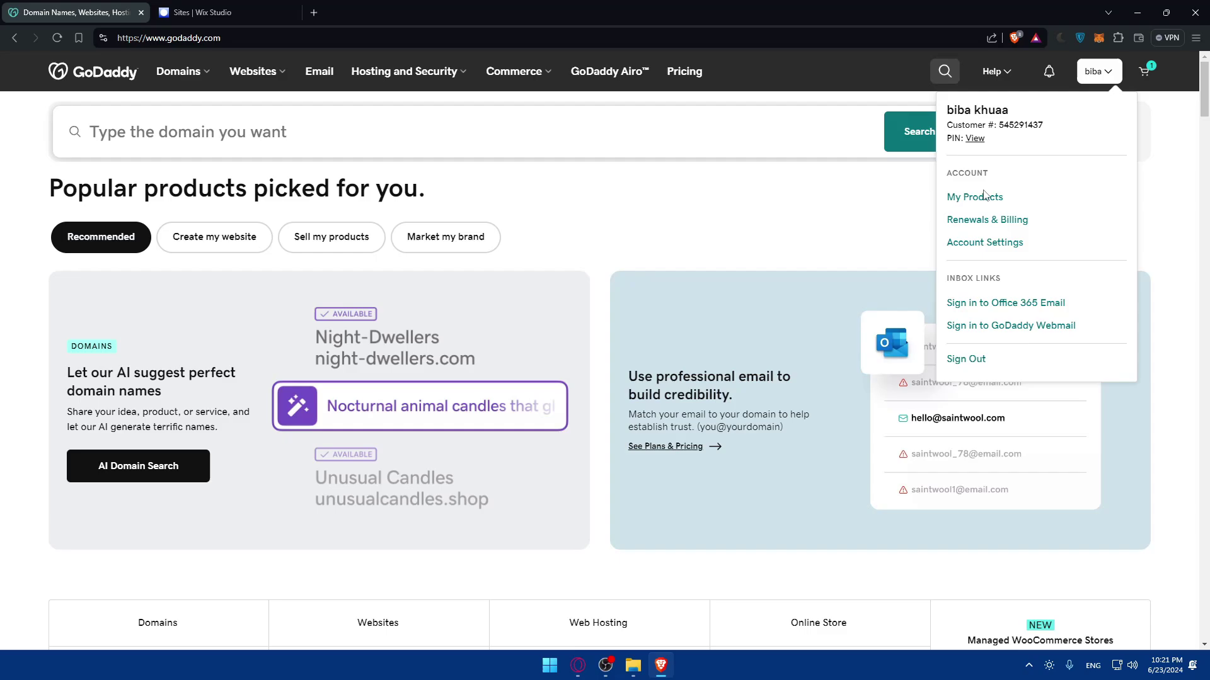
{"action": "left_click", "coordinate": [180, 71]}
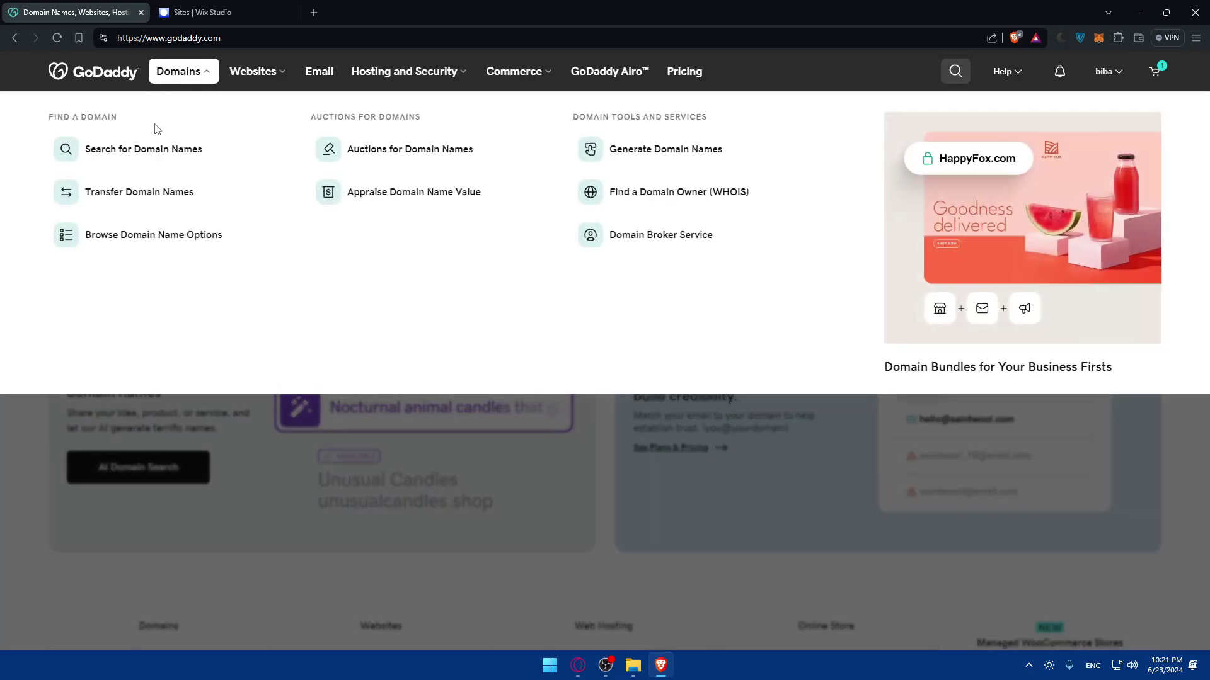
{"action": "left_click", "coordinate": [1099, 72]}
{"action": "left_click", "coordinate": [993, 200]}
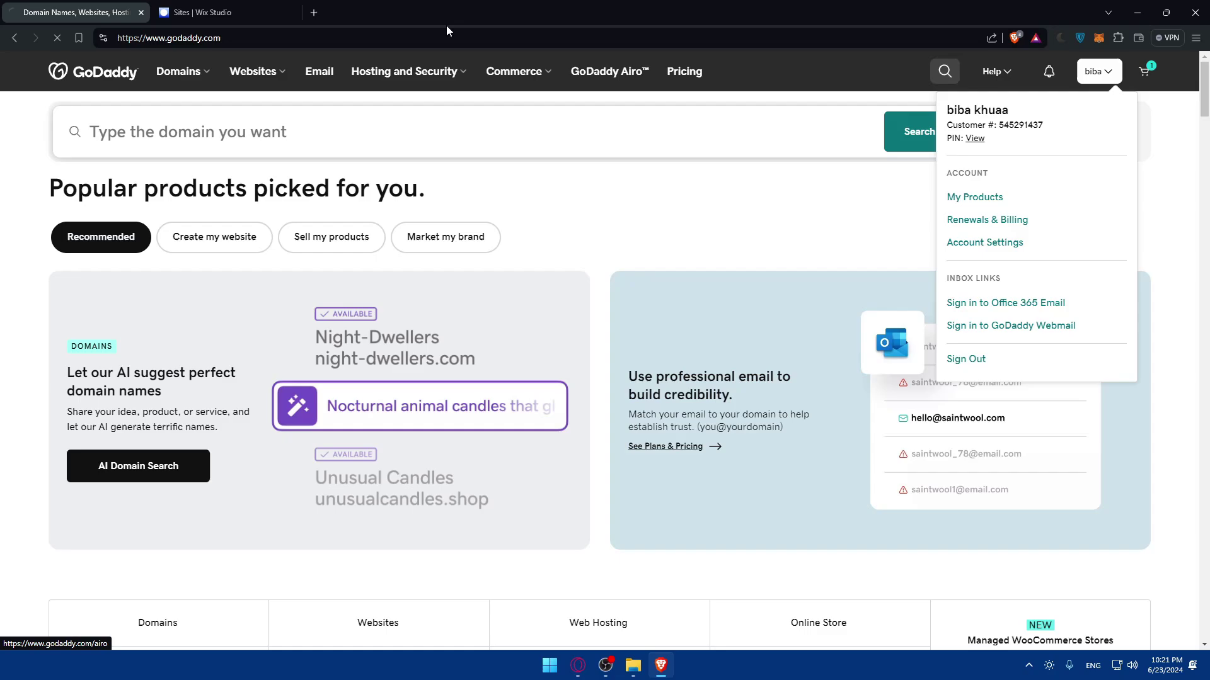
{"action": "left_click", "coordinate": [208, 12]}
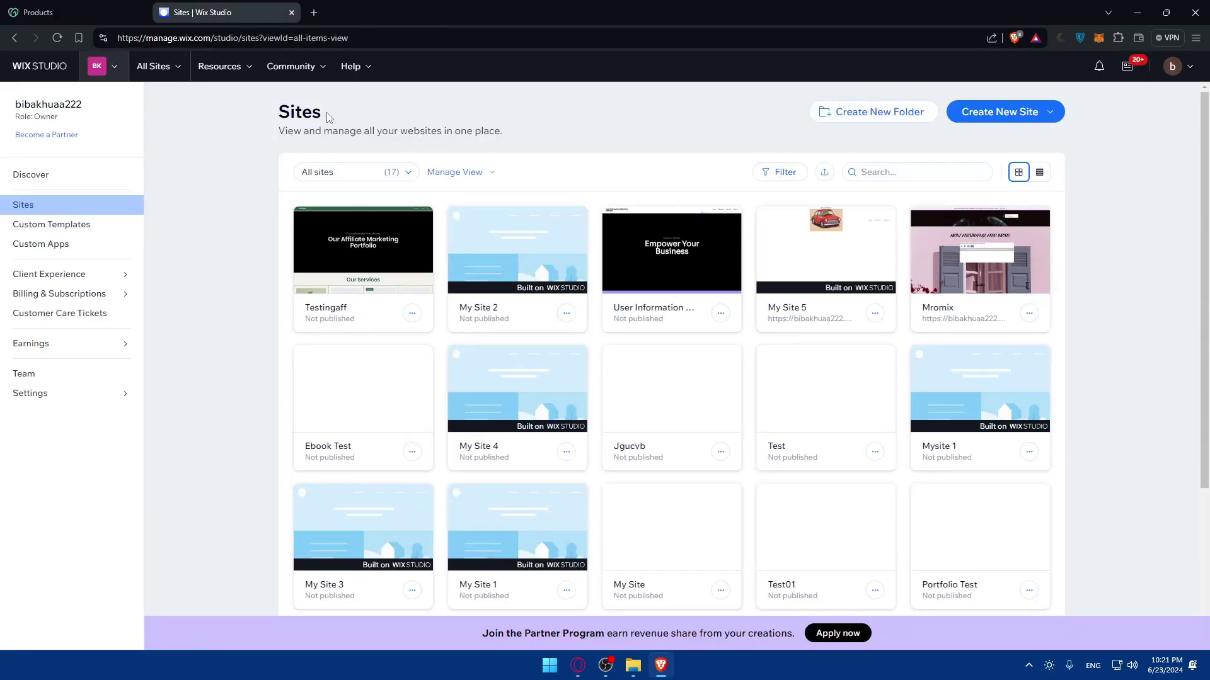
{"action": "left_click", "coordinate": [89, 8]}
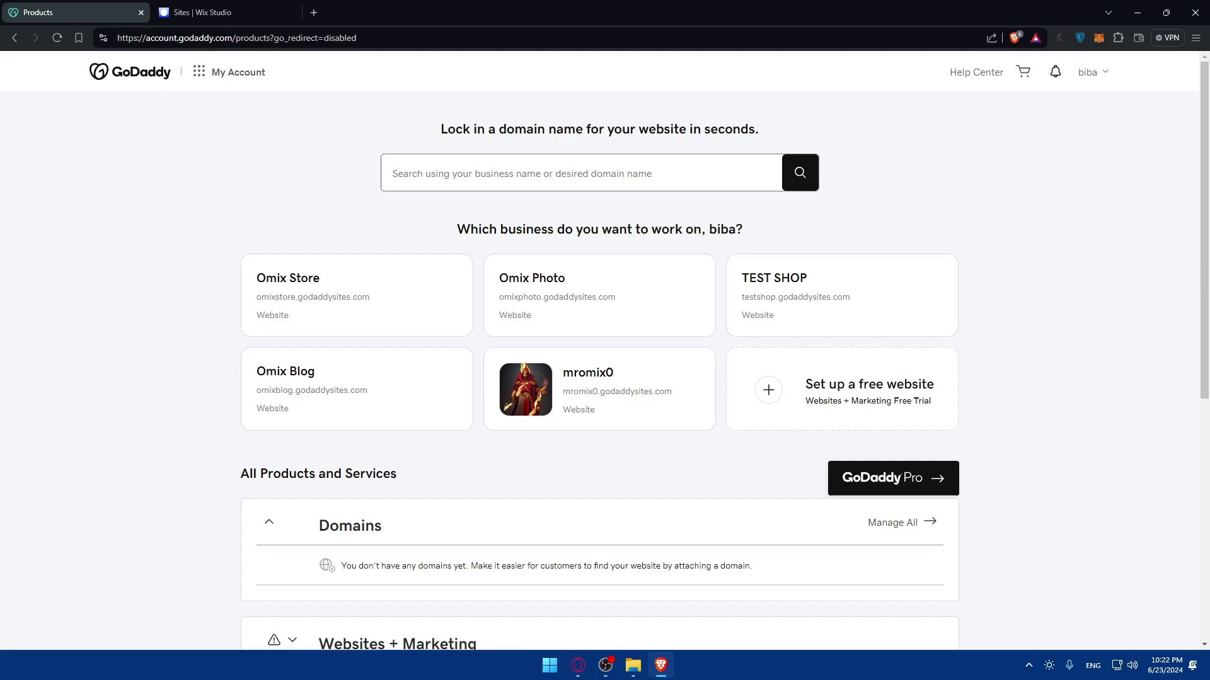
Step: Scroll to the Domains section and highlight the sentence saying no domains exist yet
{"action": "scroll", "coordinate": [363, 455], "scroll_direction": "down", "scroll_amount": 2}
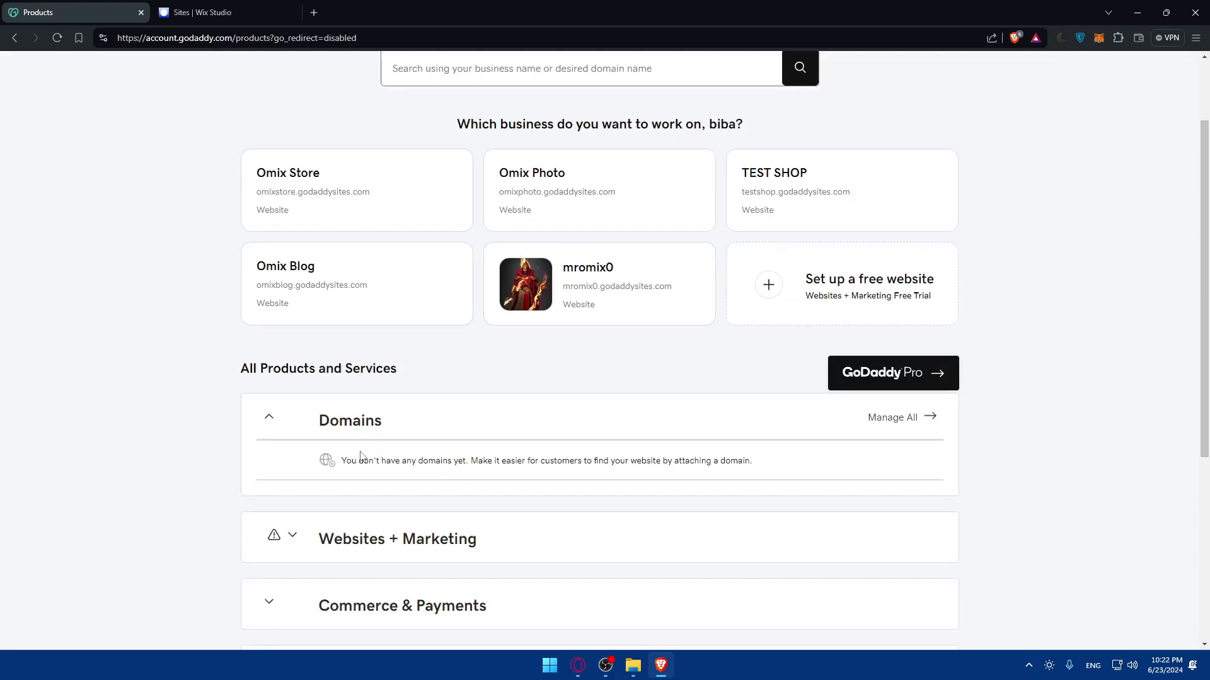
{"action": "mouse_move", "coordinate": [327, 462]}
{"action": "left_mouse_down"}
{"action": "mouse_move", "coordinate": [753, 471]}
{"action": "mouse_move", "coordinate": [320, 447]}
{"action": "left_mouse_up"}
{"action": "left_click", "coordinate": [784, 469]}
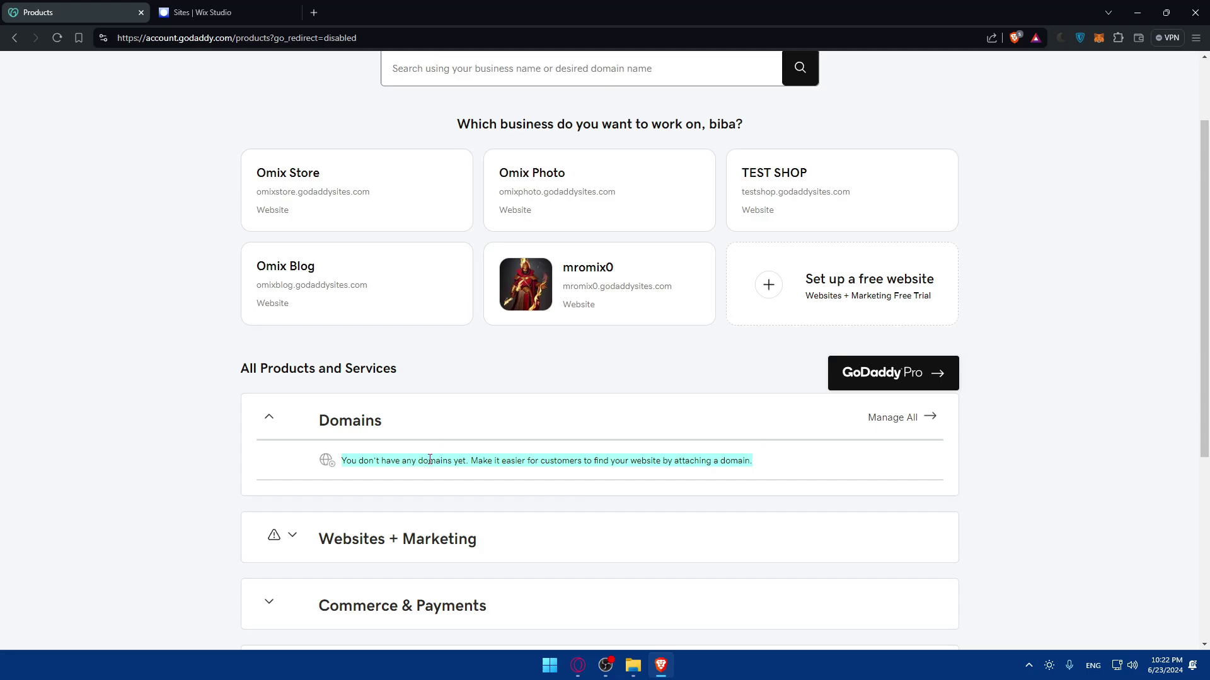
{"action": "left_click", "coordinate": [854, 460]}
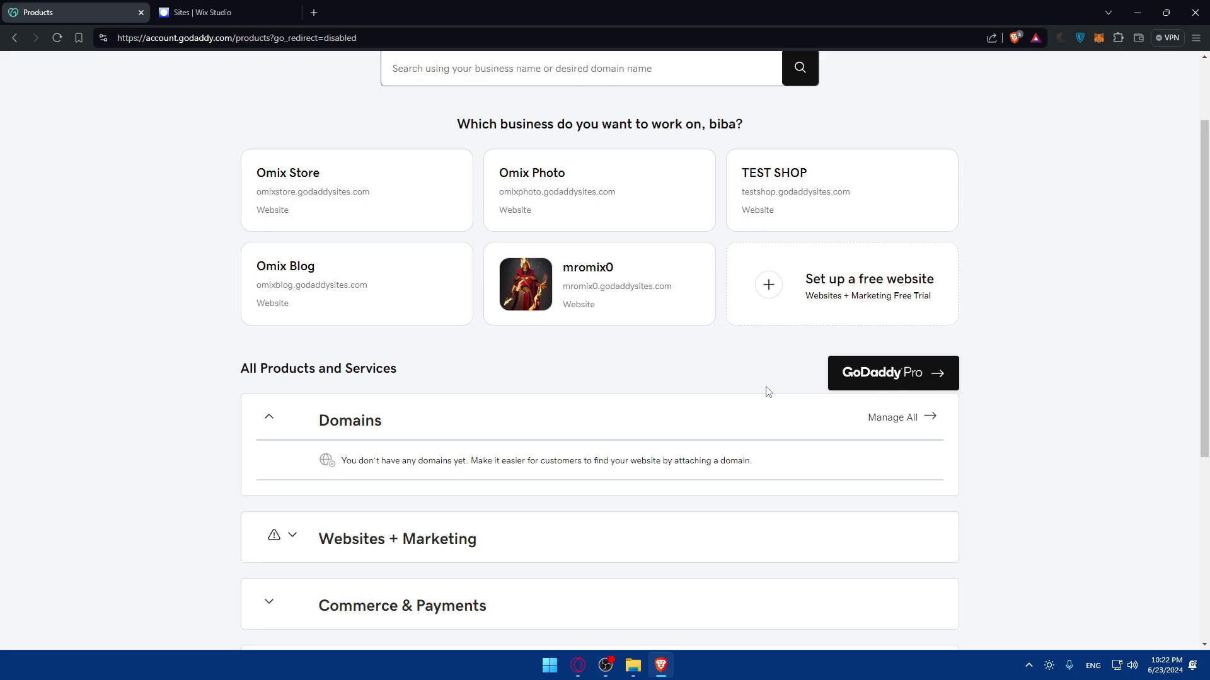
Step: Go through Manage All and Find Your First Domain, then enter mromix.com to search
{"action": "left_click", "coordinate": [898, 418]}
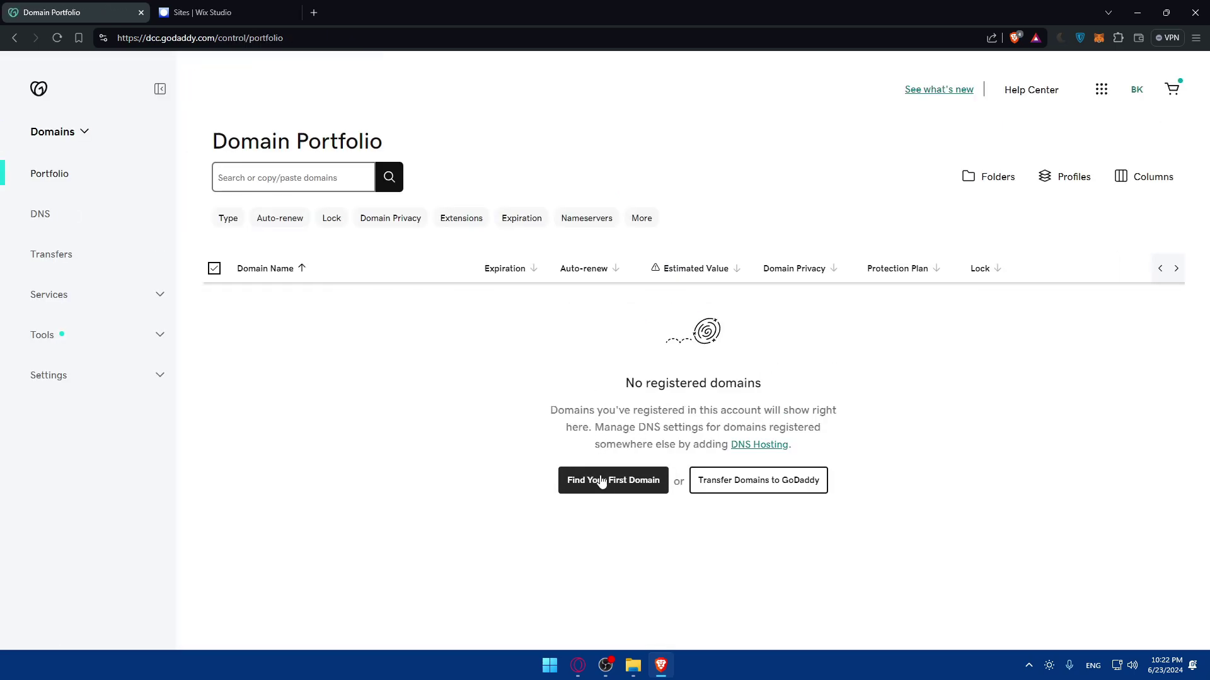
{"action": "left_click", "coordinate": [607, 490]}
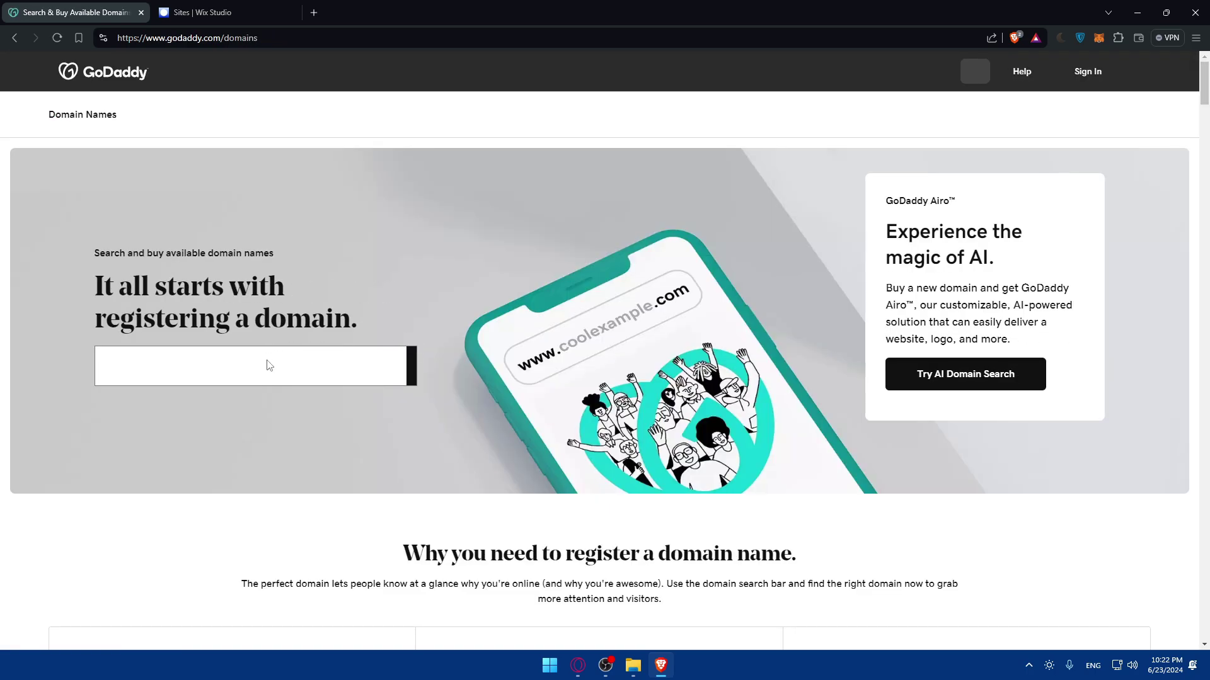
{"action": "left_click", "coordinate": [216, 376]}
{"action": "type", "text": "m"}
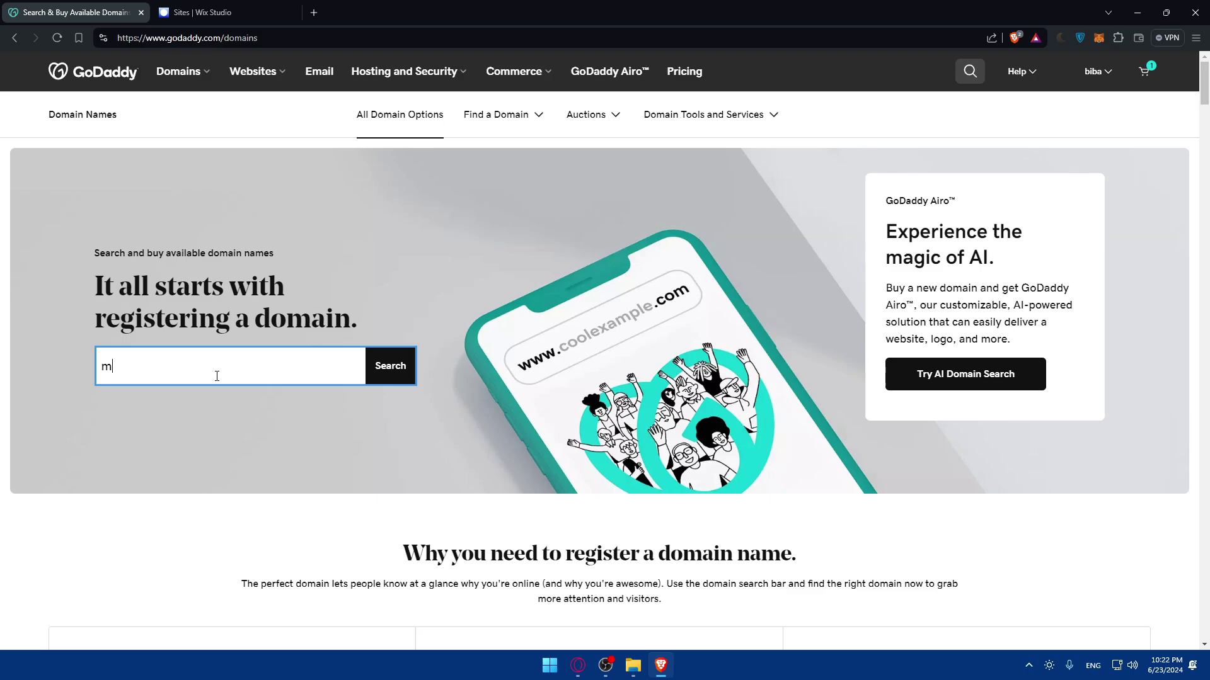
{"action": "type", "text": "romix"}
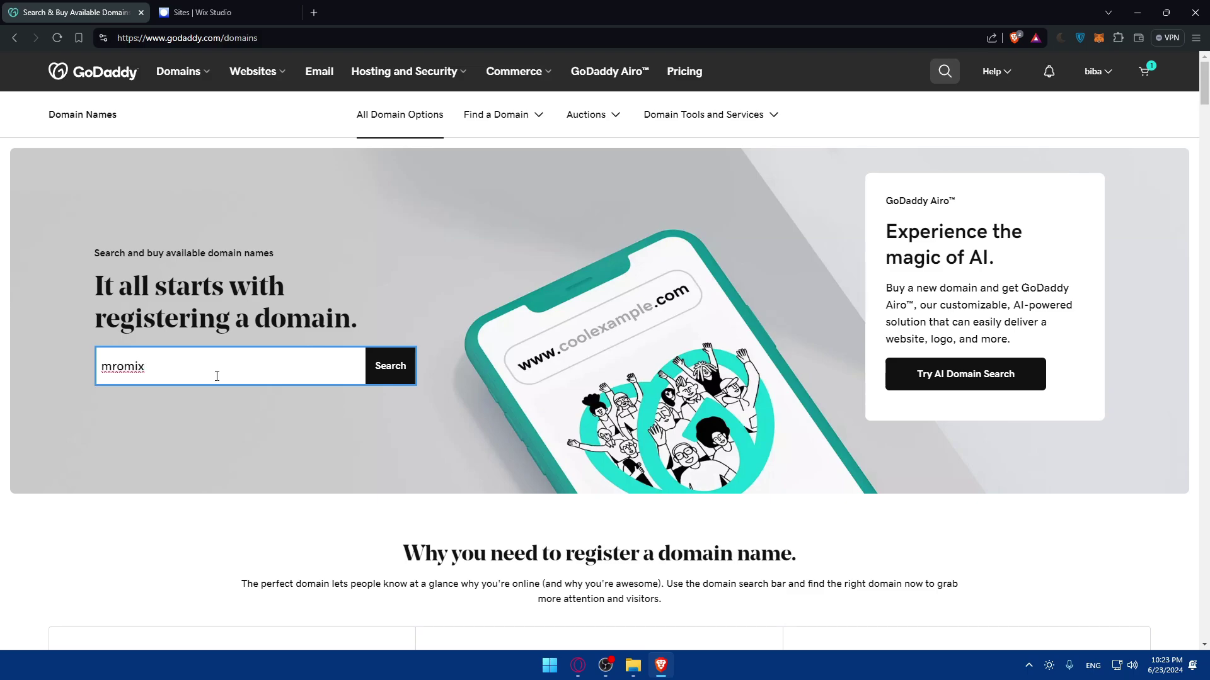
{"action": "type", "text": ".com"}
{"action": "left_click", "coordinate": [398, 381]}
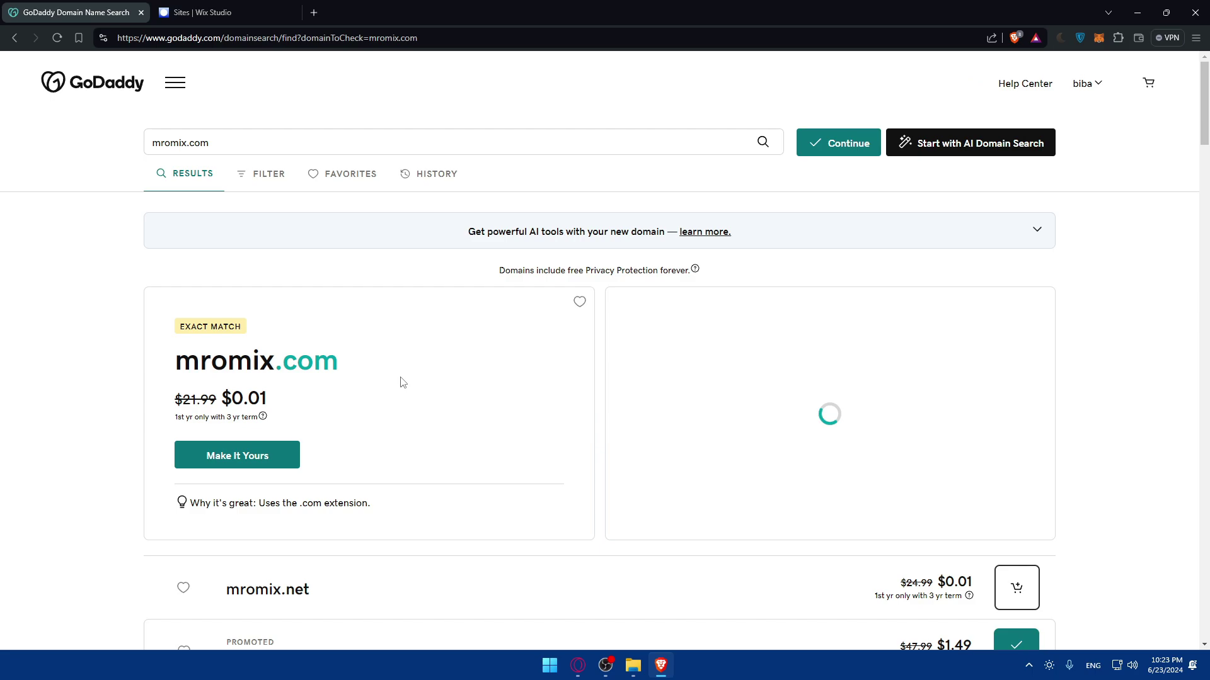
{"action": "double_click", "coordinate": [271, 404]}
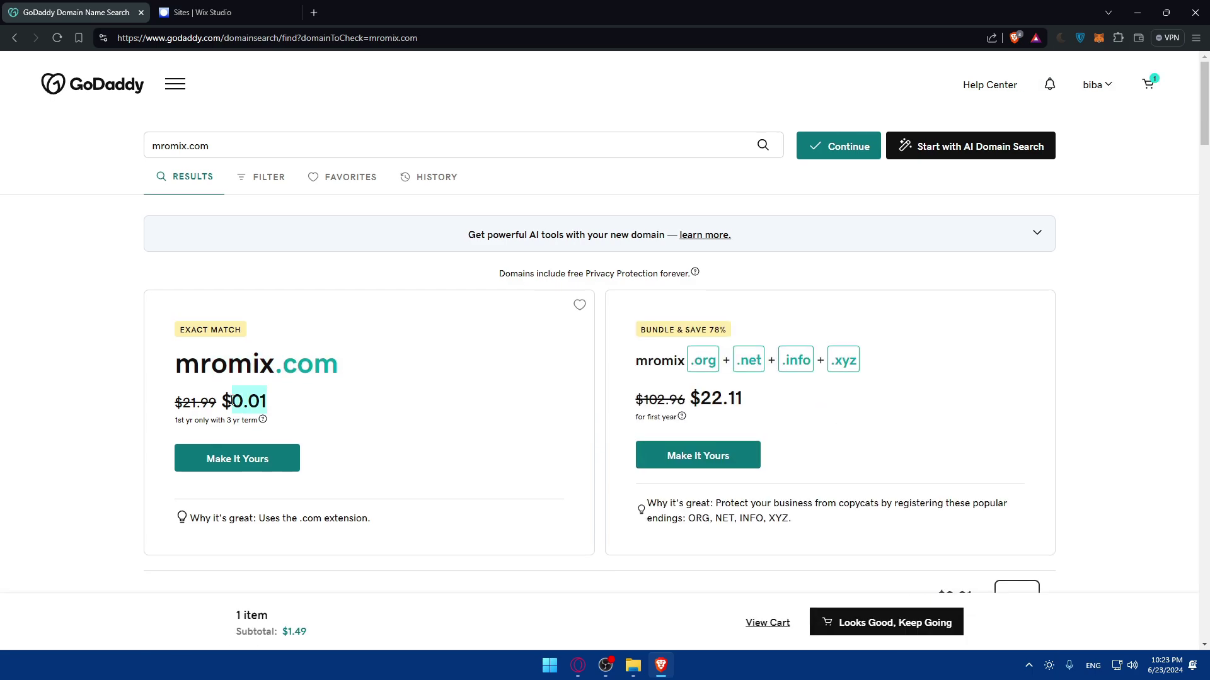
{"action": "left_click", "coordinate": [289, 408]}
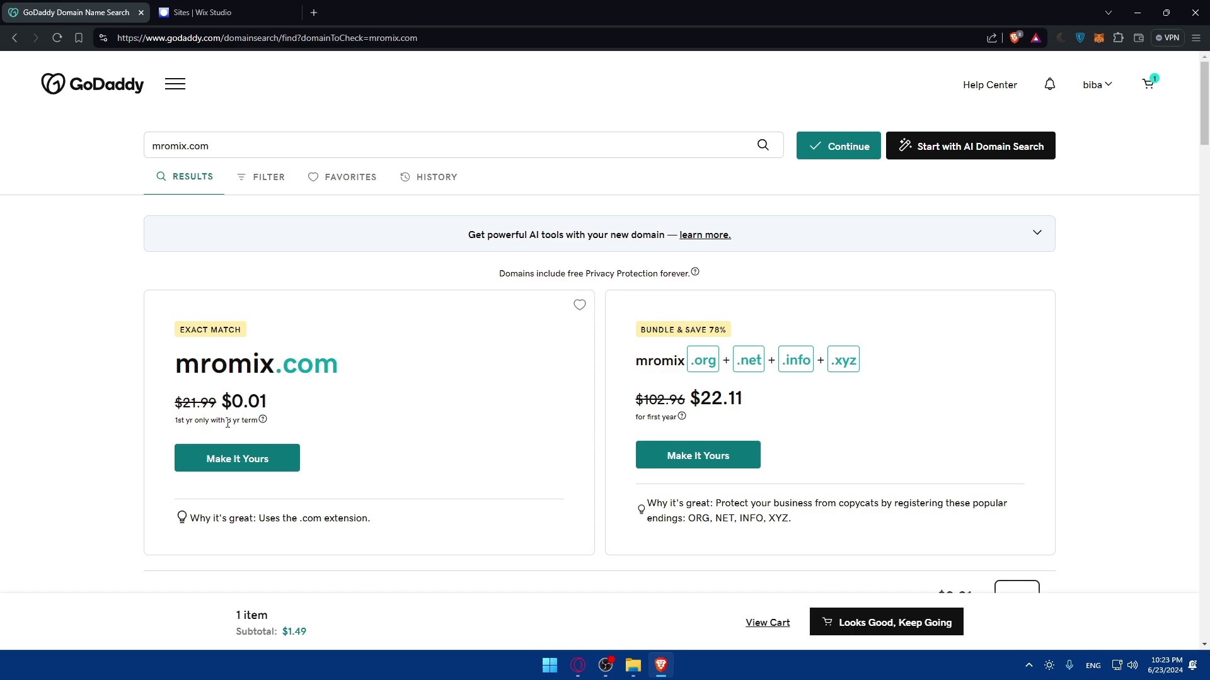
{"action": "scroll", "coordinate": [406, 428], "scroll_direction": "down", "scroll_amount": 5}
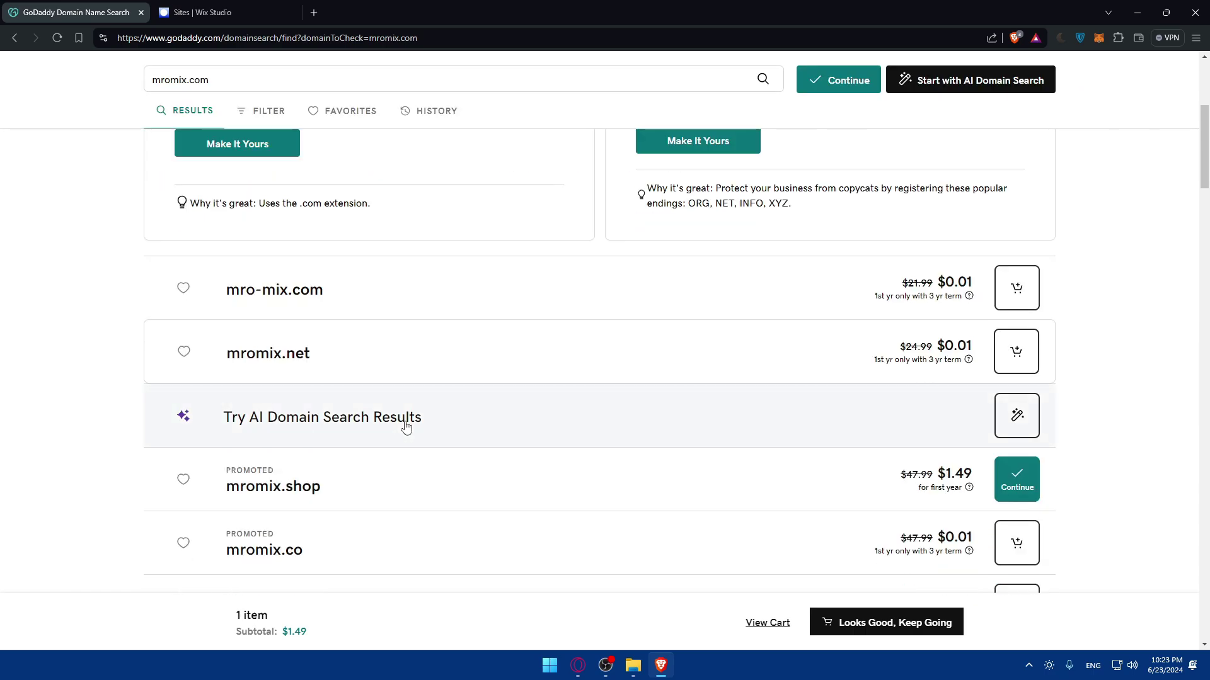
{"action": "scroll", "coordinate": [407, 427], "scroll_direction": "up", "scroll_amount": 3}
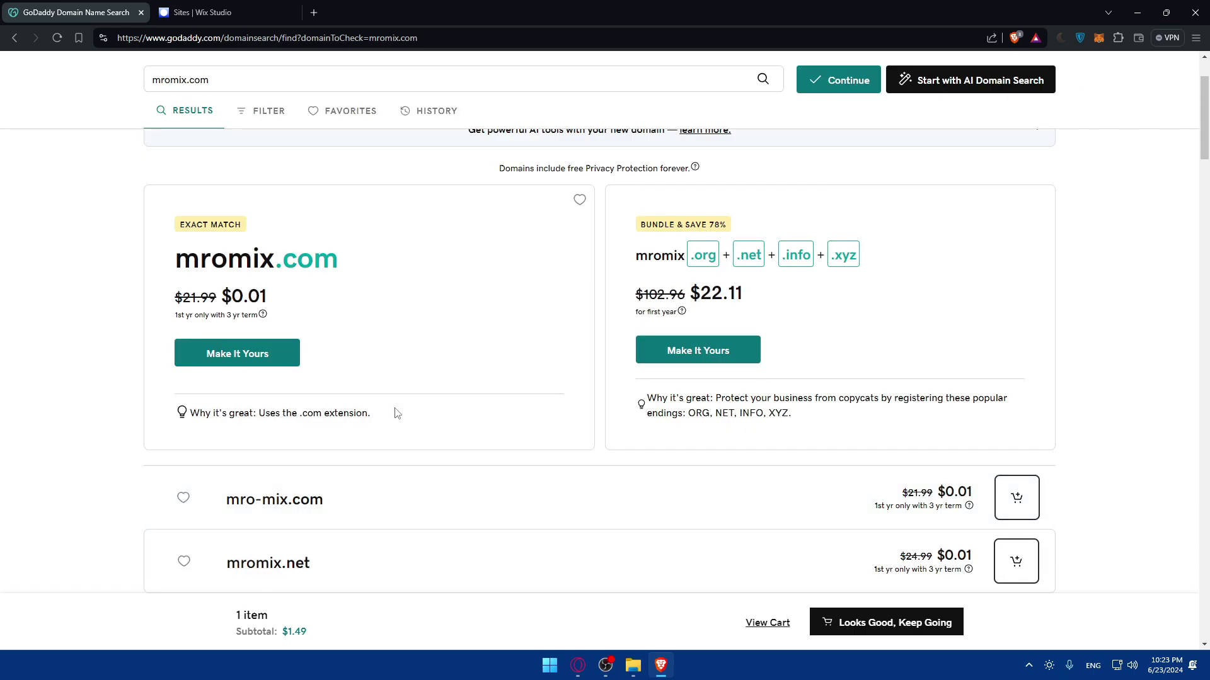
{"action": "left_click_drag", "start_coordinate": [217, 301], "coordinate": [188, 296]}
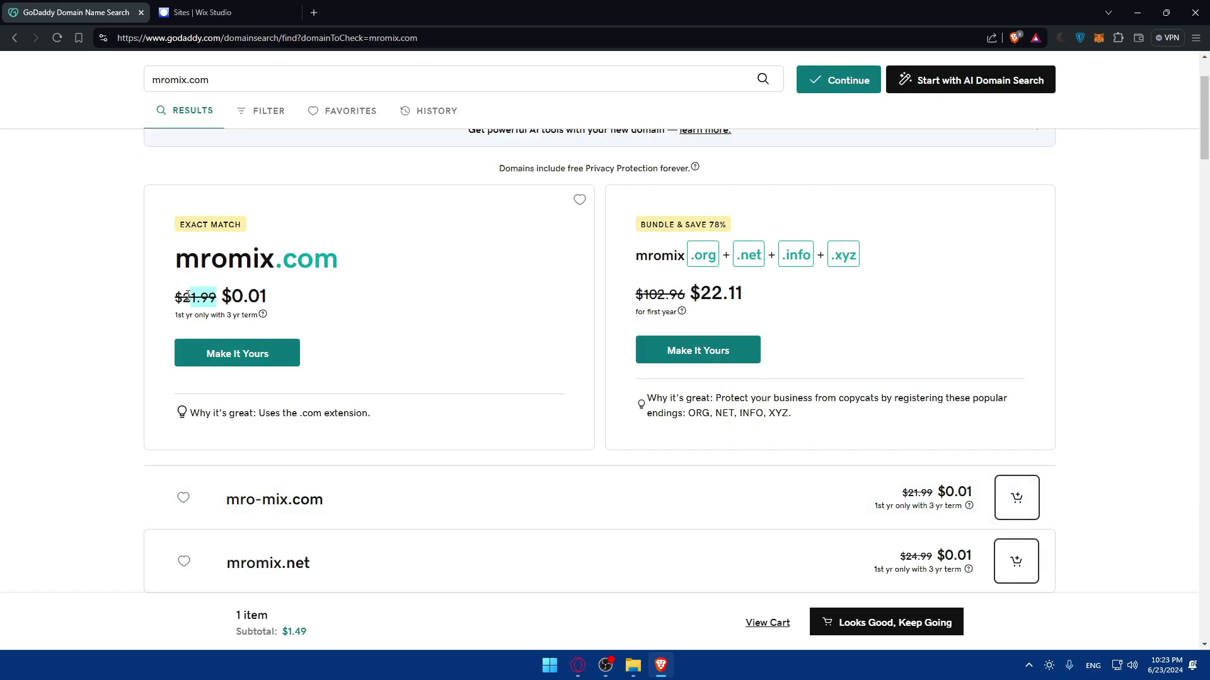
{"action": "left_click", "coordinate": [292, 319]}
{"action": "scroll", "coordinate": [340, 334], "scroll_direction": "down", "scroll_amount": 3}
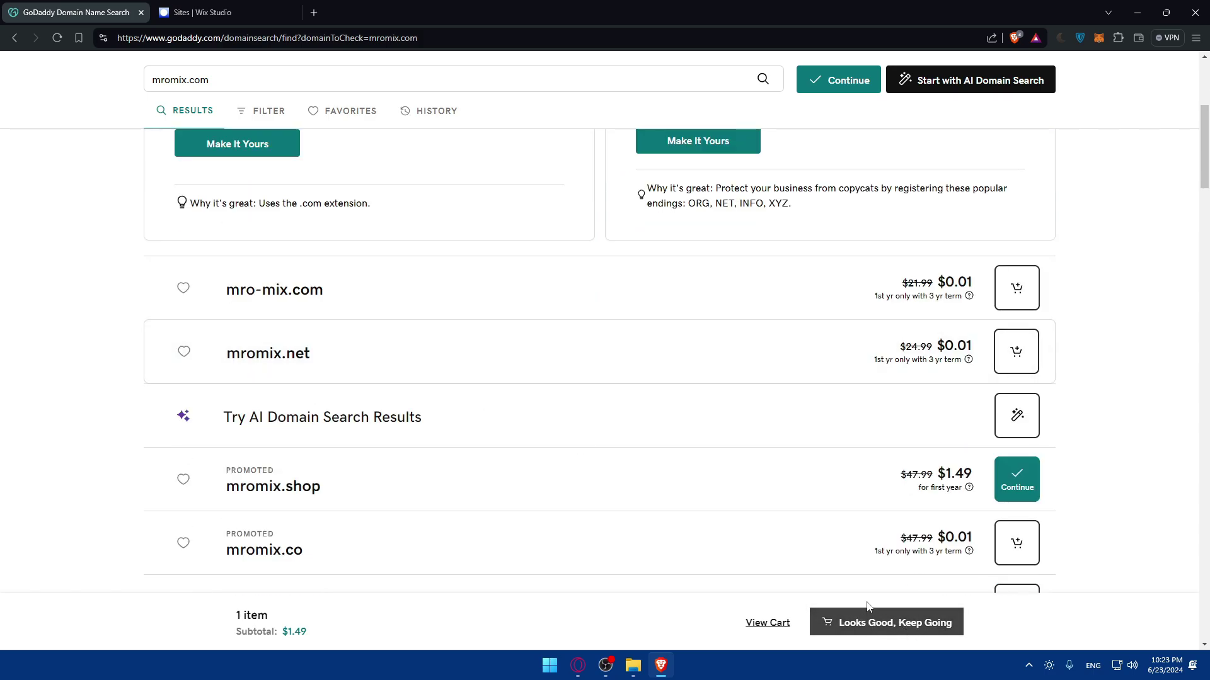
{"action": "scroll", "coordinate": [504, 454], "scroll_direction": "down", "scroll_amount": 2}
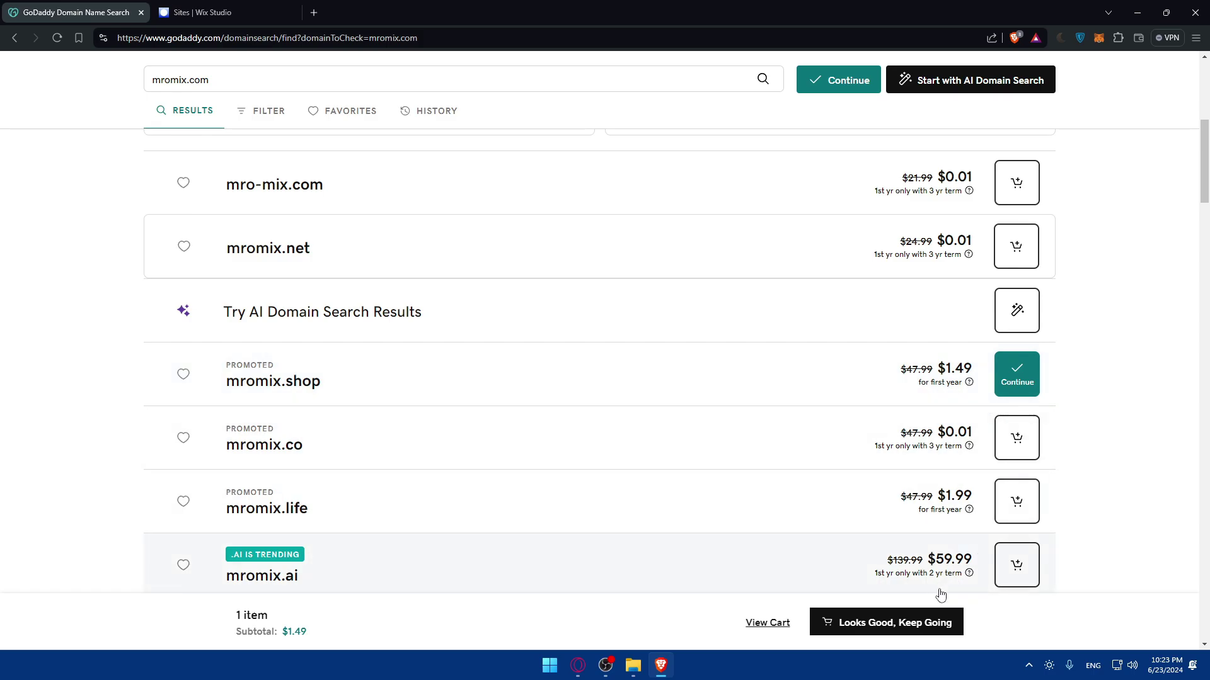
{"action": "scroll", "coordinate": [898, 483], "scroll_direction": "up", "scroll_amount": 2}
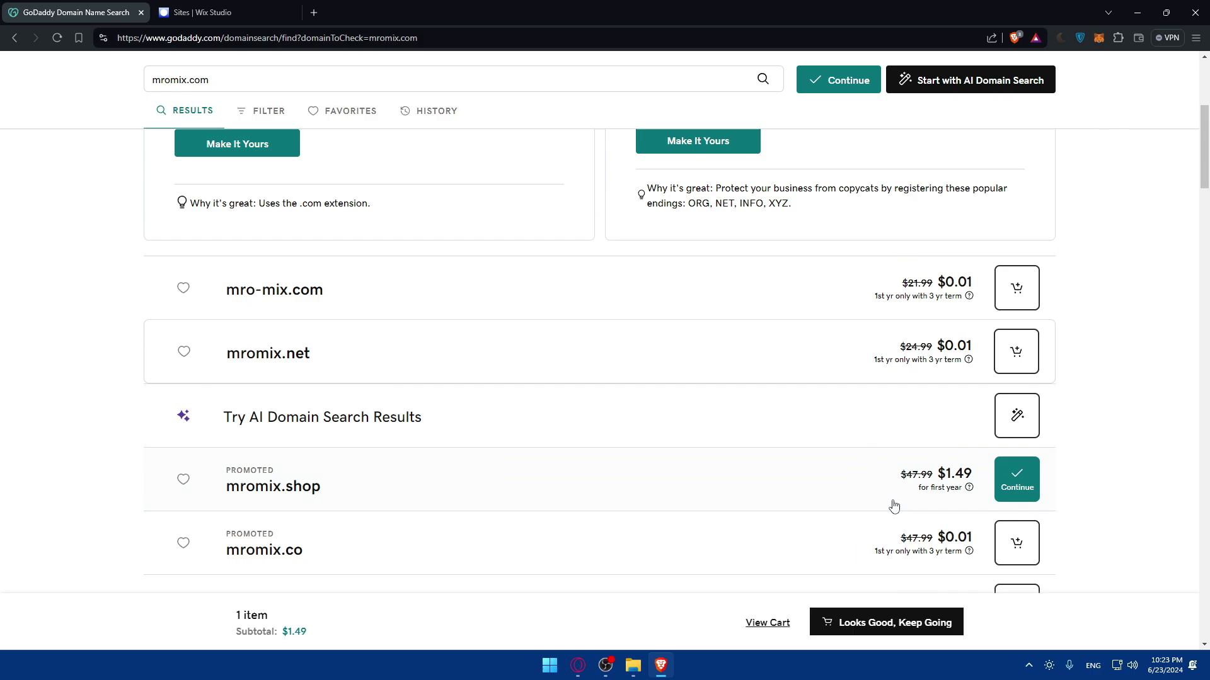
Step: Skip past search results, choose No Domain Protection for mromix.shop, and continue to the cart
{"action": "left_click", "coordinate": [902, 625]}
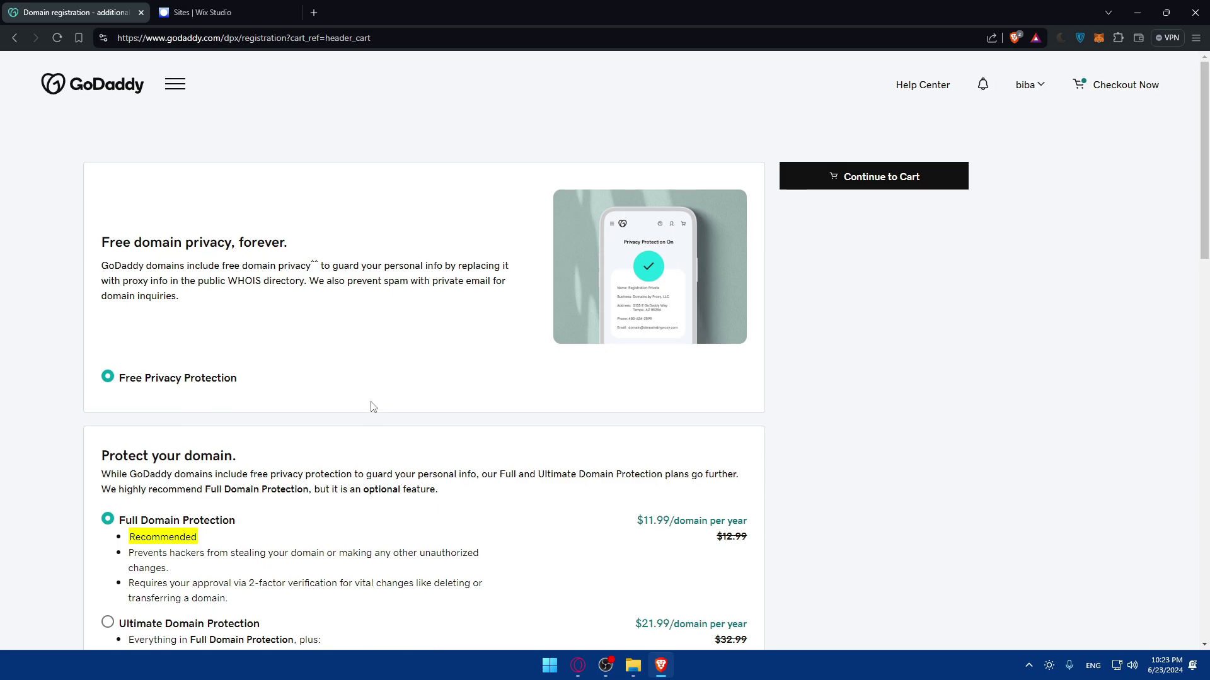
{"action": "scroll", "coordinate": [372, 406], "scroll_direction": "down", "scroll_amount": 2}
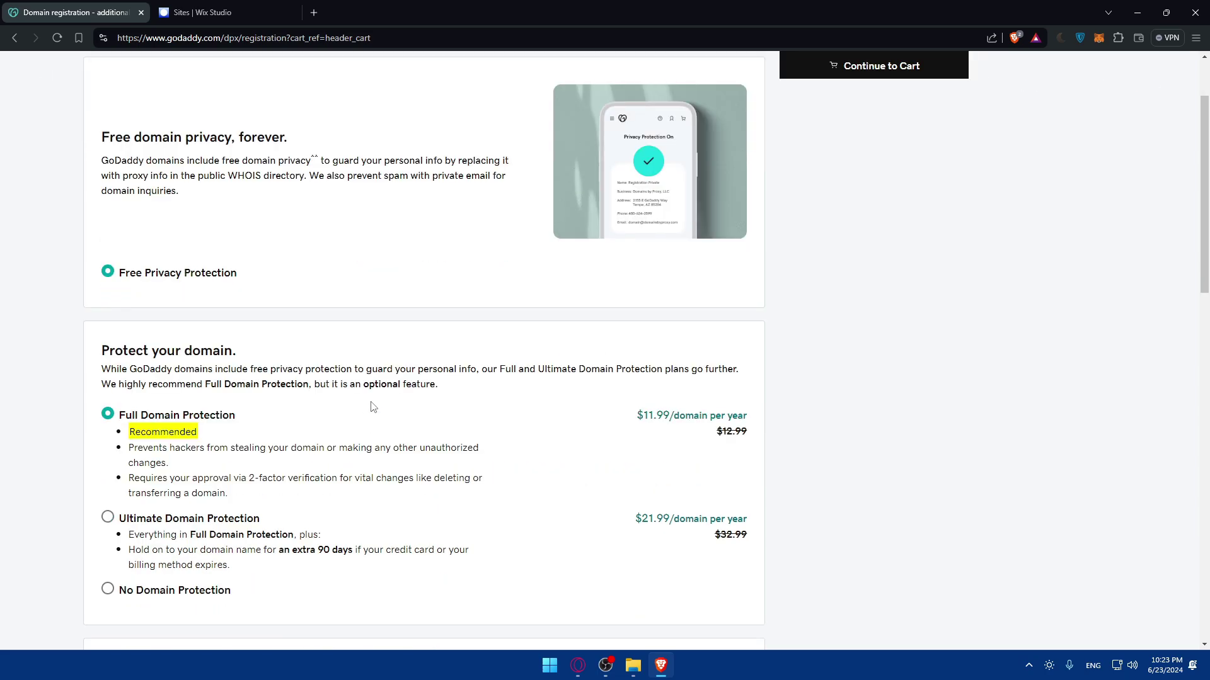
{"action": "left_click", "coordinate": [116, 589]}
{"action": "scroll", "coordinate": [228, 508], "scroll_direction": "down", "scroll_amount": 5}
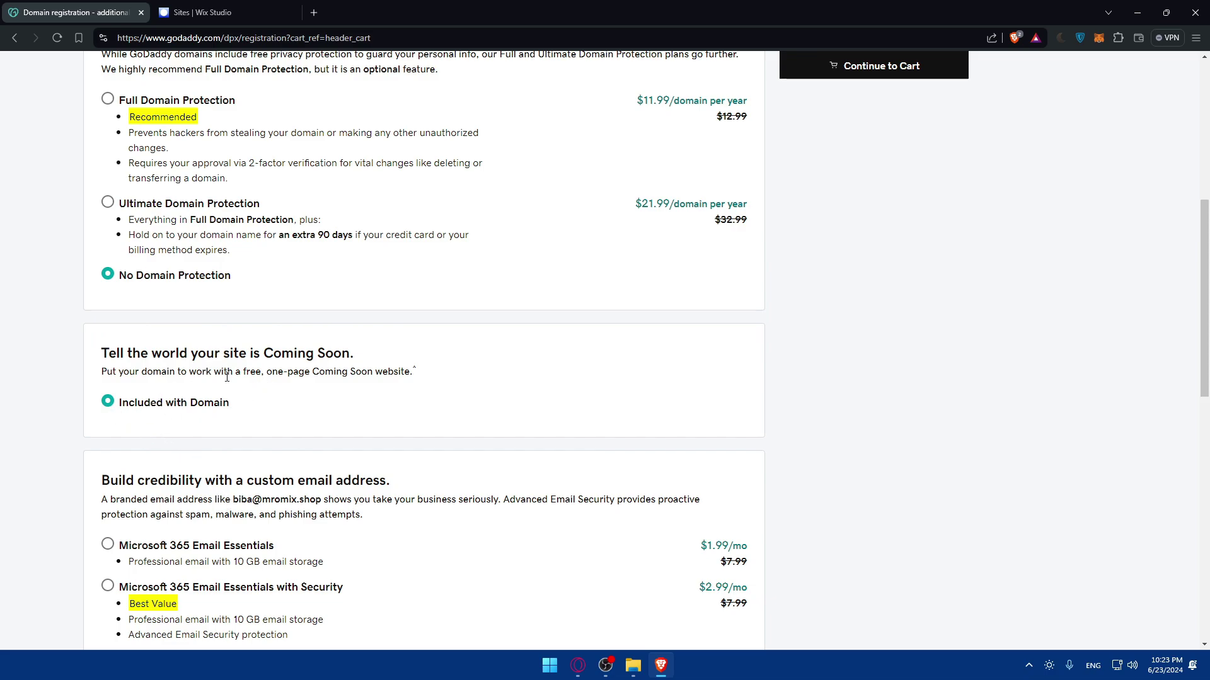
{"action": "scroll", "coordinate": [227, 377], "scroll_direction": "down", "scroll_amount": 5}
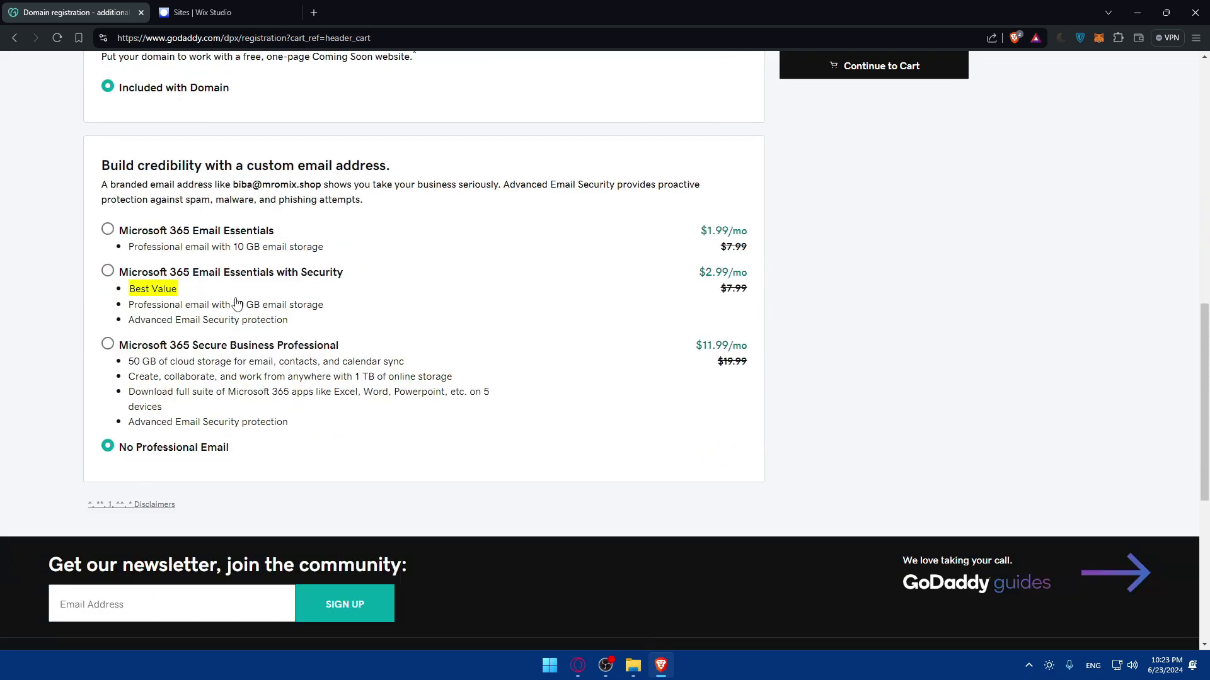
{"action": "scroll", "coordinate": [317, 408], "scroll_direction": "up", "scroll_amount": 2}
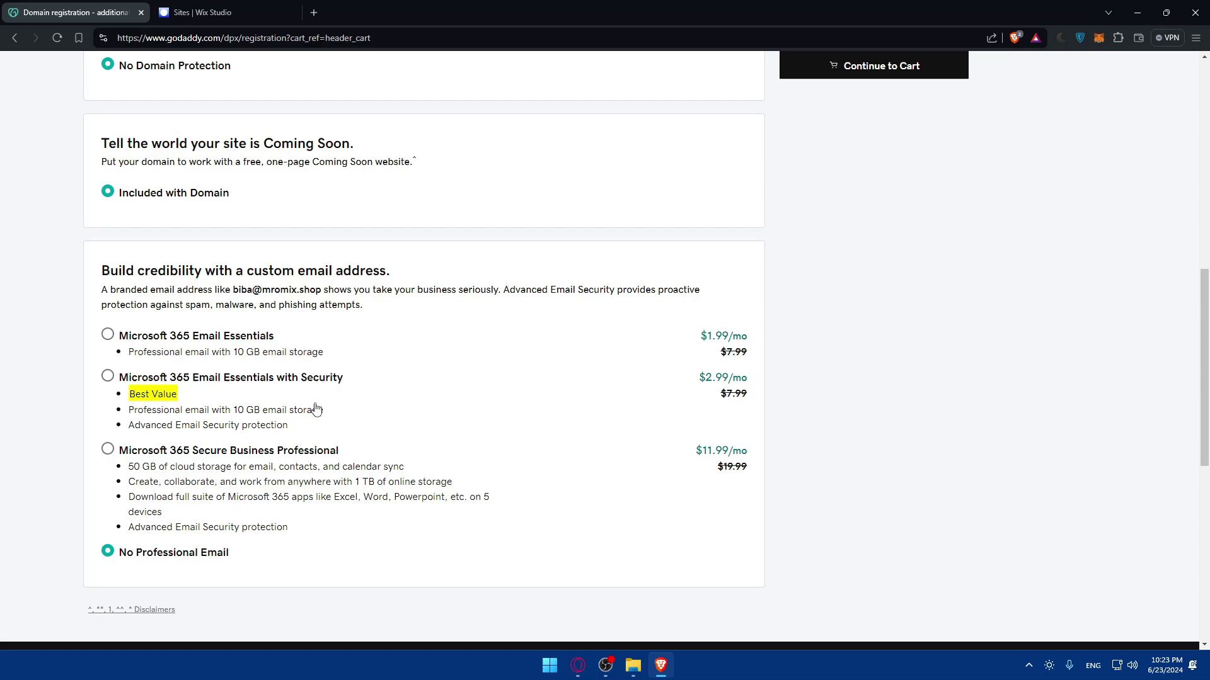
{"action": "left_click", "coordinate": [907, 68]}
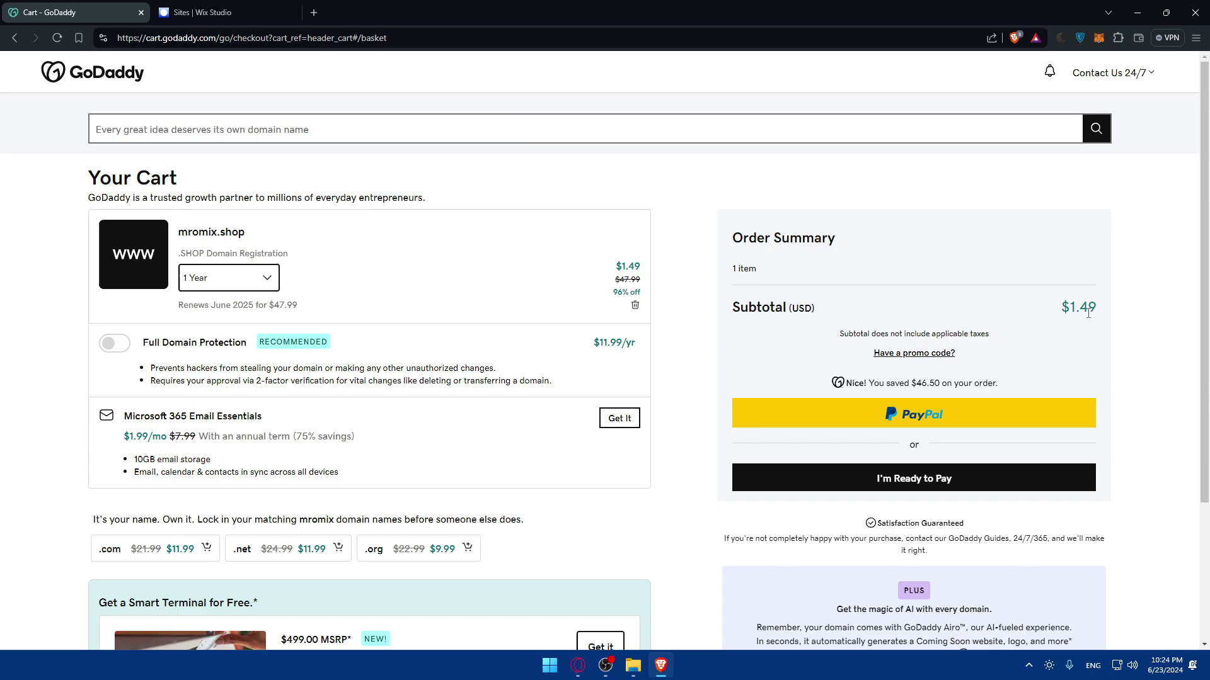
Step: Try 2-year and 10-year terms for mromix.shop, then set it back to 1 Year at $1.49
{"action": "left_click", "coordinate": [265, 291]}
{"action": "left_click", "coordinate": [253, 331]}
{"action": "left_click", "coordinate": [228, 287]}
{"action": "left_click", "coordinate": [208, 416]}
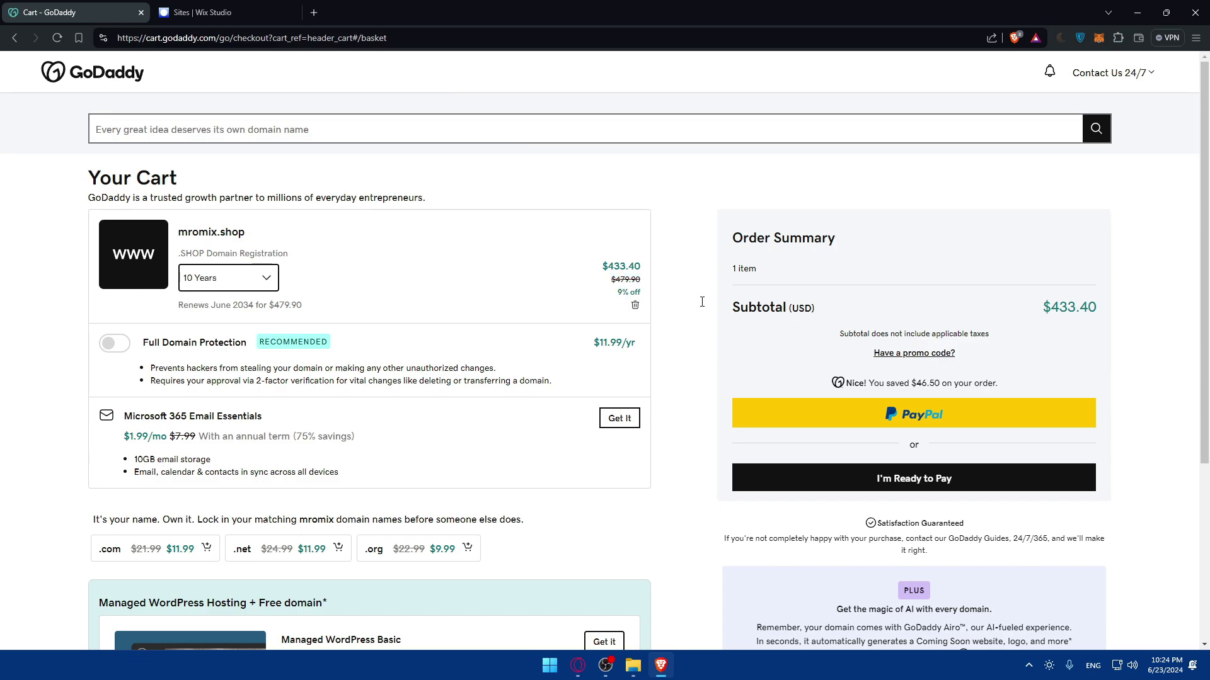
{"action": "left_click", "coordinate": [221, 282]}
{"action": "left_click", "coordinate": [232, 314]}
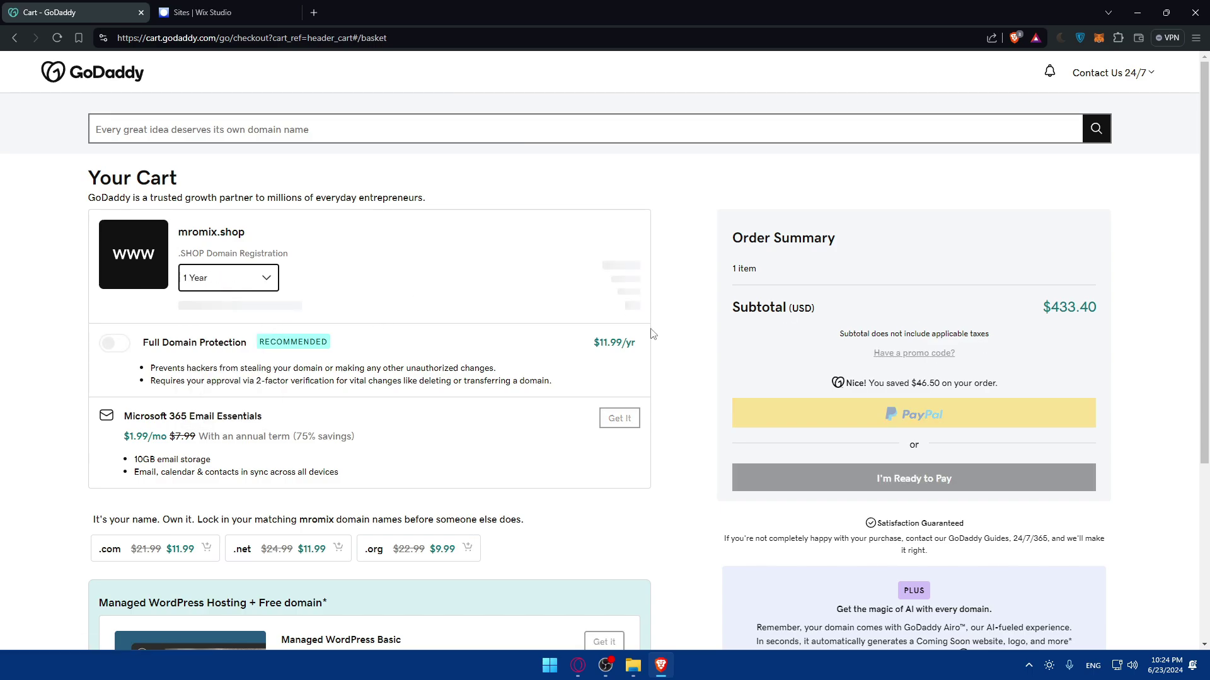
{"action": "scroll", "coordinate": [491, 357], "scroll_direction": "down", "scroll_amount": 2}
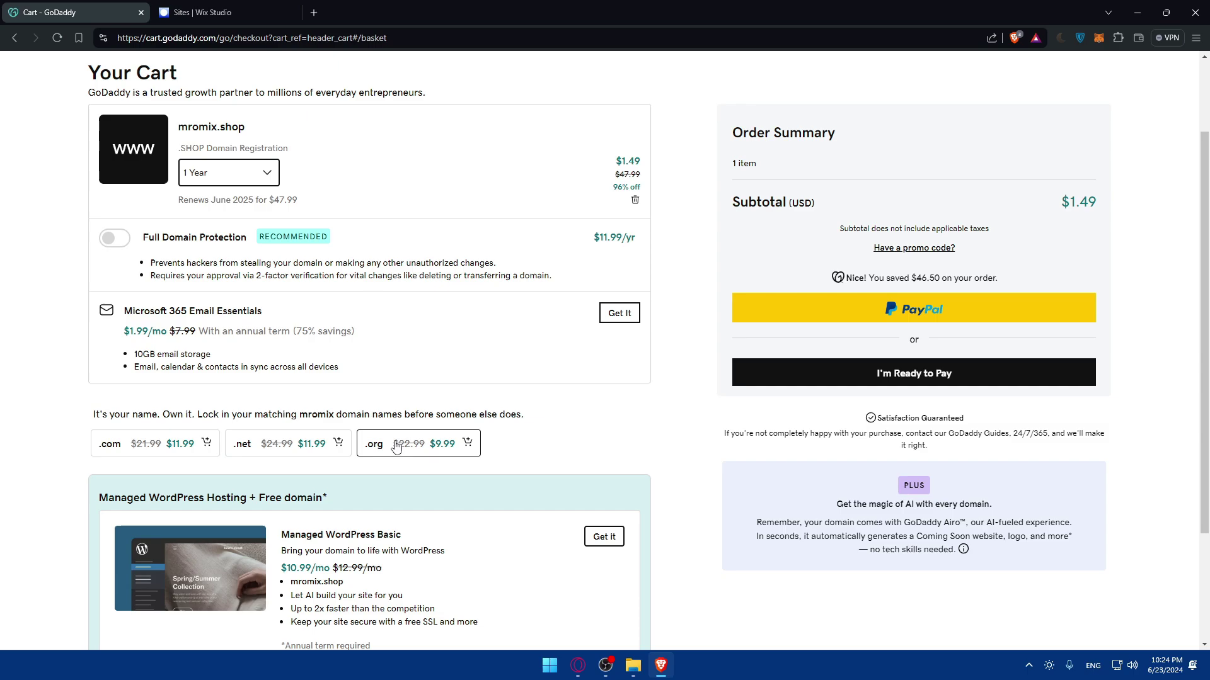
{"action": "scroll", "coordinate": [395, 446], "scroll_direction": "down", "scroll_amount": 2}
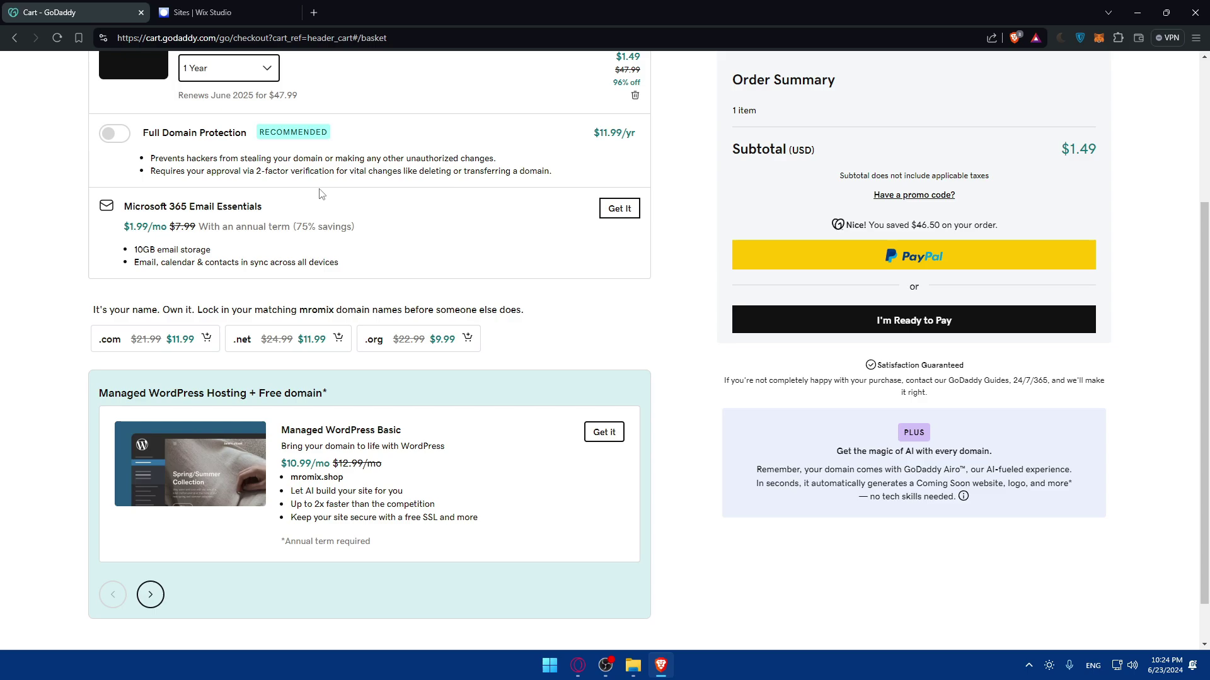
{"action": "scroll", "coordinate": [309, 211], "scroll_direction": "up", "scroll_amount": 3}
Step: From the GoDaddy home page, go via My Products and Manage All domains to DNS Management
{"action": "left_click", "coordinate": [101, 71]}
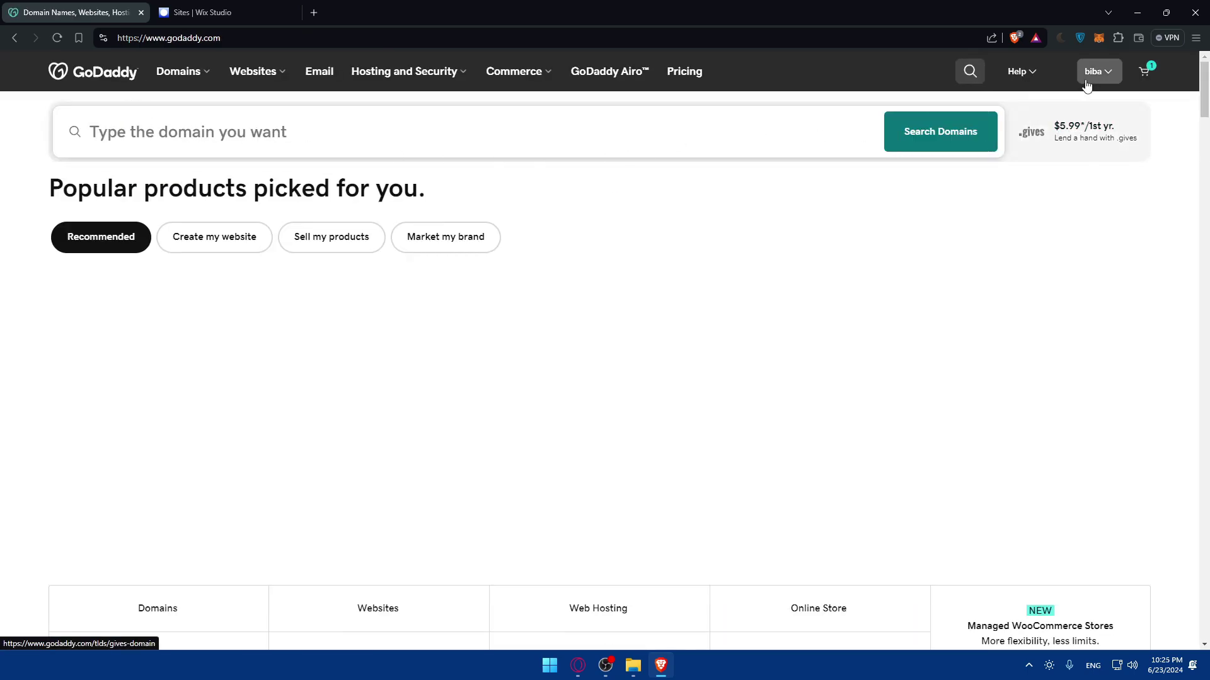
{"action": "left_click", "coordinate": [1086, 81]}
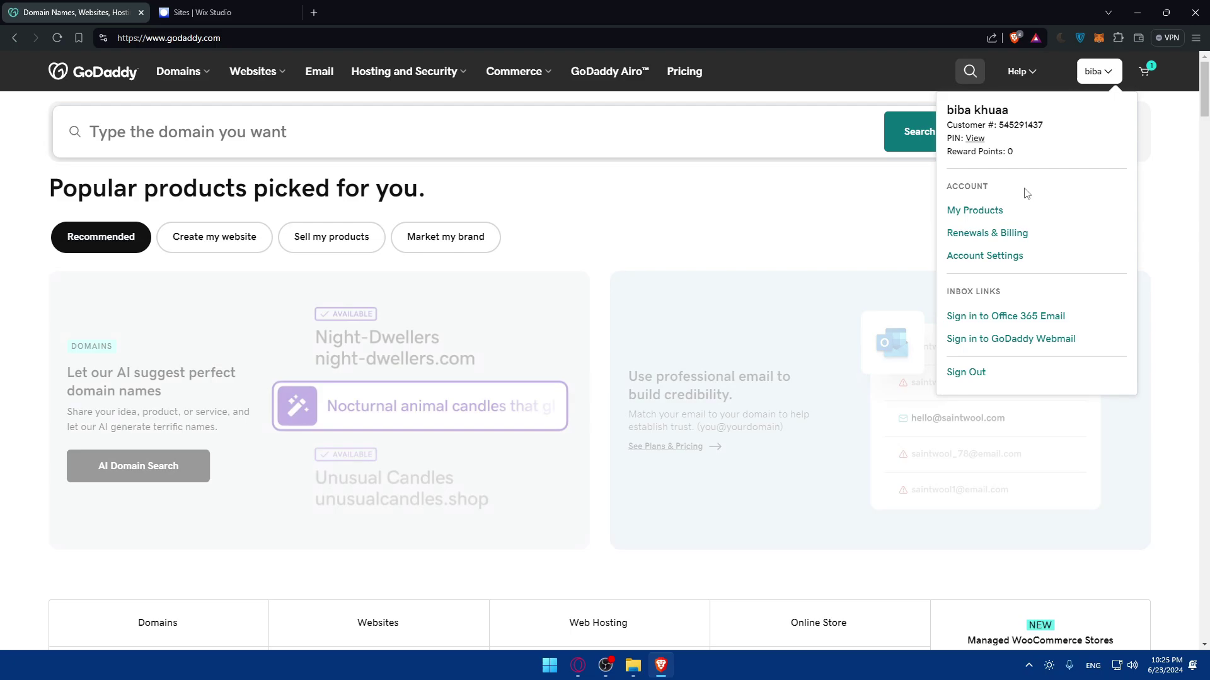
{"action": "left_click", "coordinate": [978, 212]}
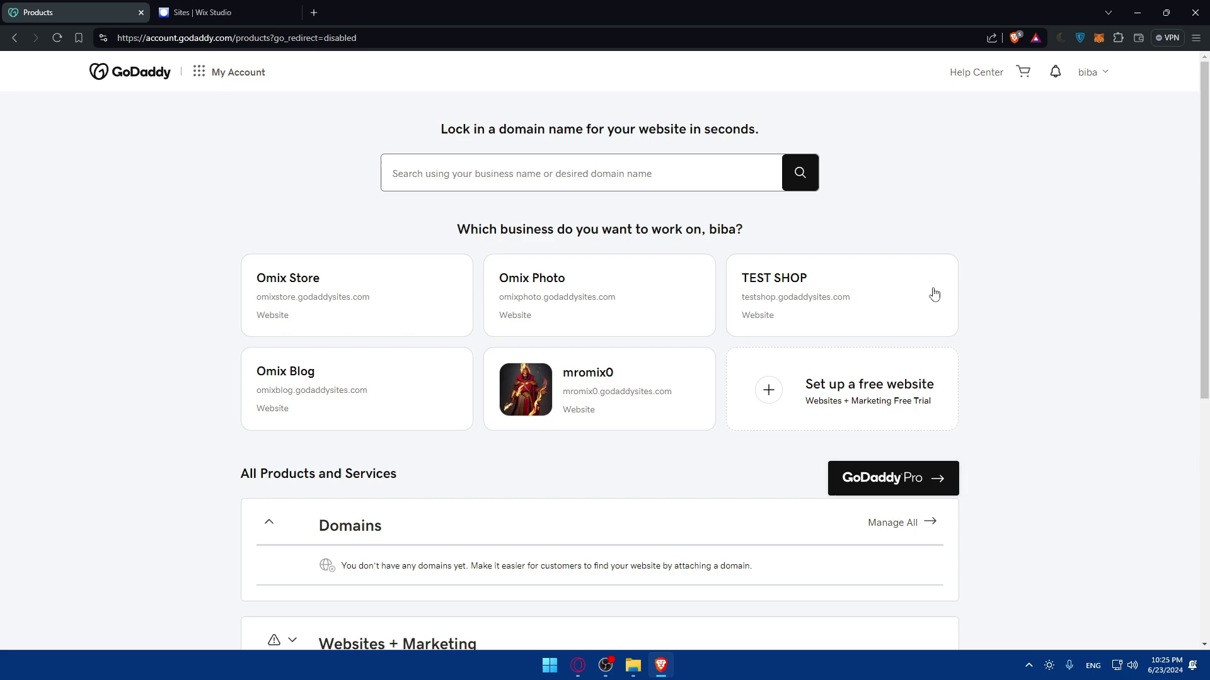
{"action": "left_click", "coordinate": [907, 523]}
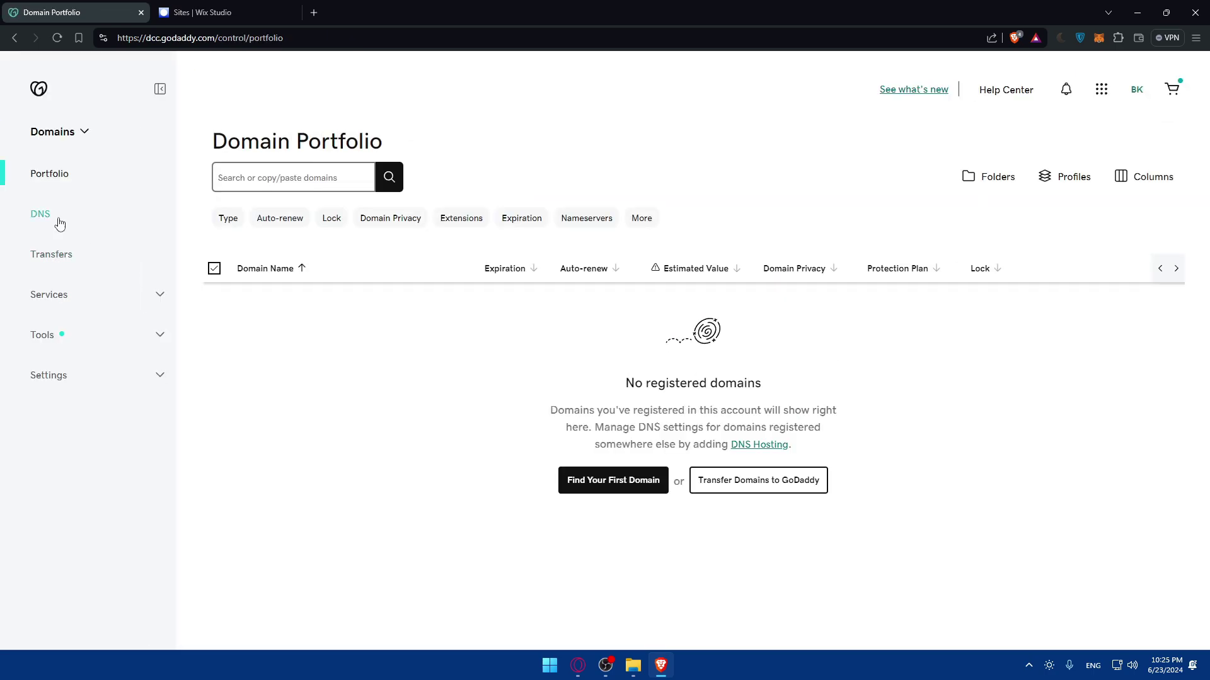
{"action": "left_click", "coordinate": [56, 220]}
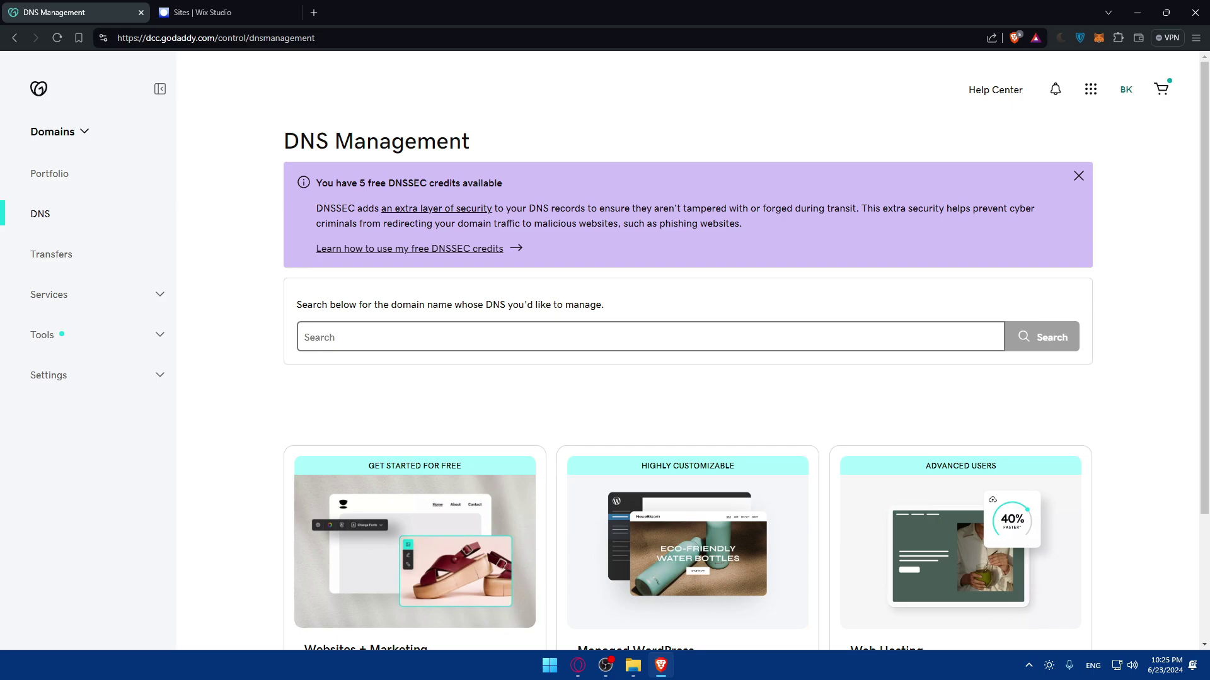
Step: In the Wix Studio sites tab, select the Testingaff site to open its dashboard
{"action": "left_click", "coordinate": [204, 7]}
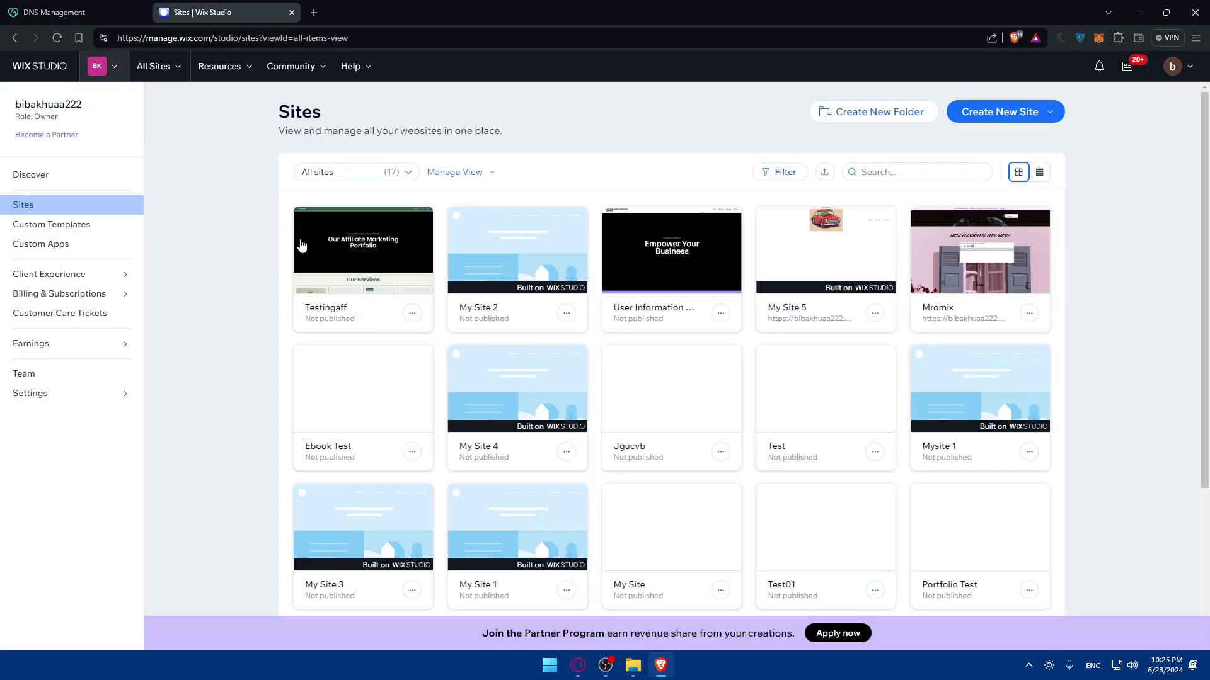
{"action": "mouse_move", "coordinate": [358, 251]}
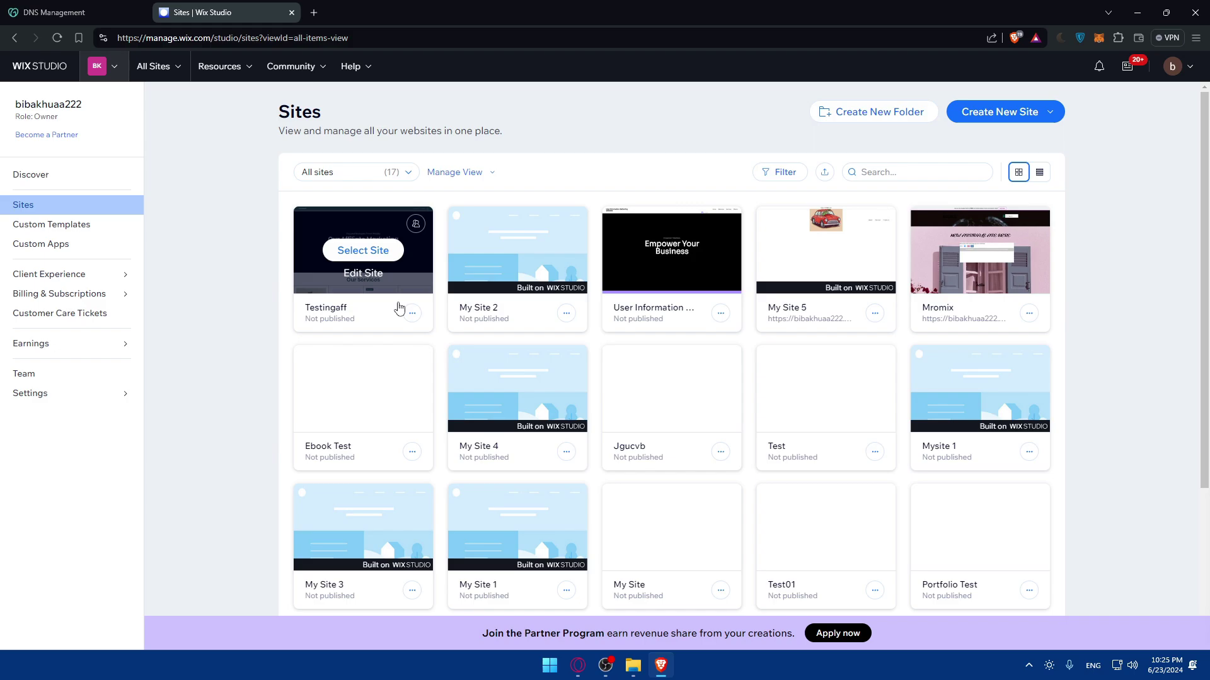
{"action": "left_click", "coordinate": [418, 286]}
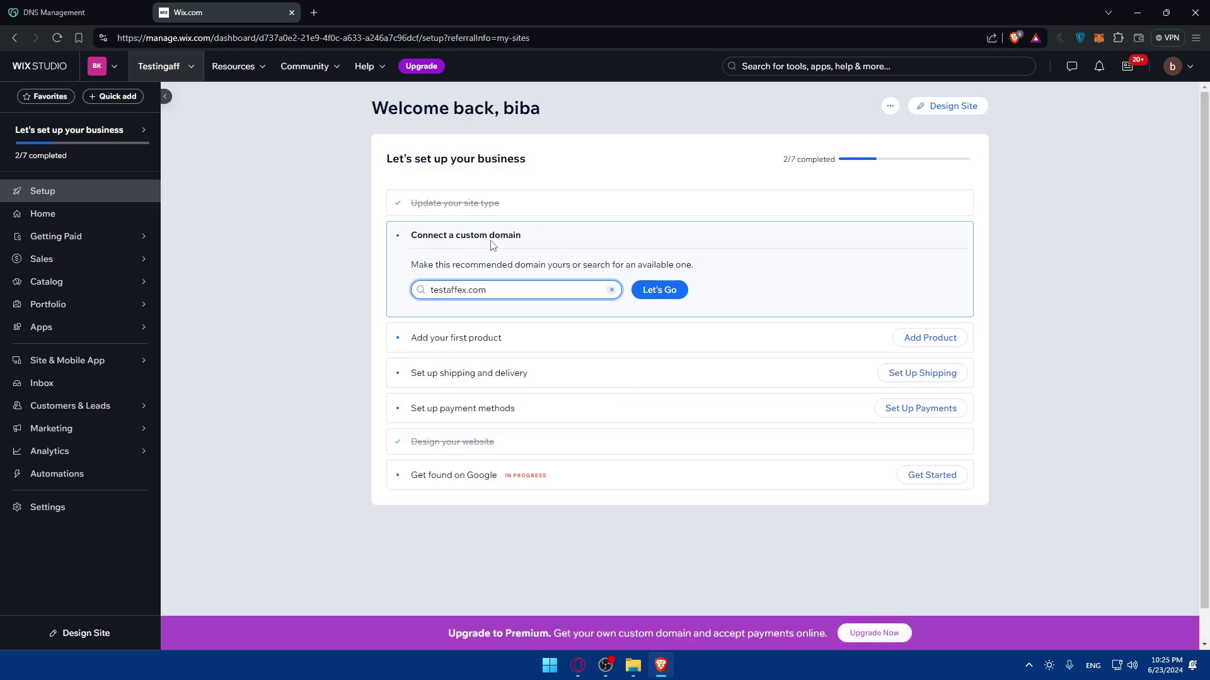
Step: Replace the suggested domain with mromix.com and check its availability
{"action": "left_click_drag", "start_coordinate": [503, 289], "coordinate": [359, 288]}
{"action": "type", "text": "mromix.com"}
{"action": "left_click", "coordinate": [652, 295]}
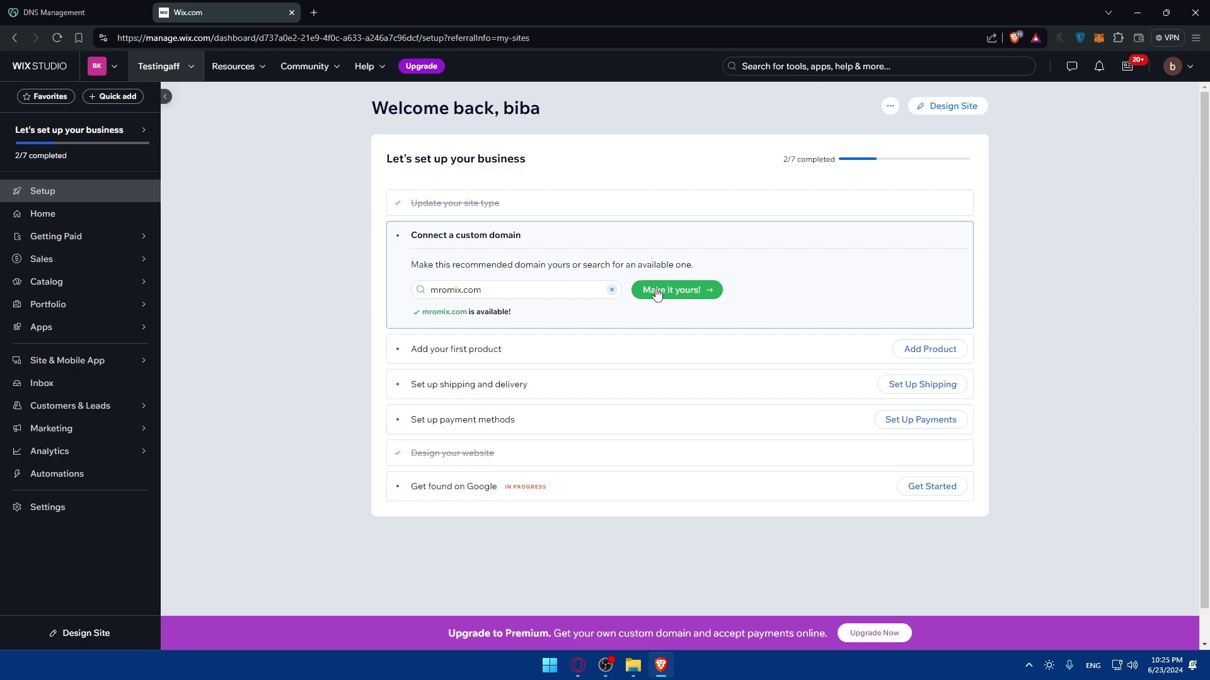
Step: Search omix.com instead, which shows as taken with recommended alternatives
{"action": "left_click_drag", "start_coordinate": [594, 290], "coordinate": [359, 289]}
{"action": "type", "text": "omix"}
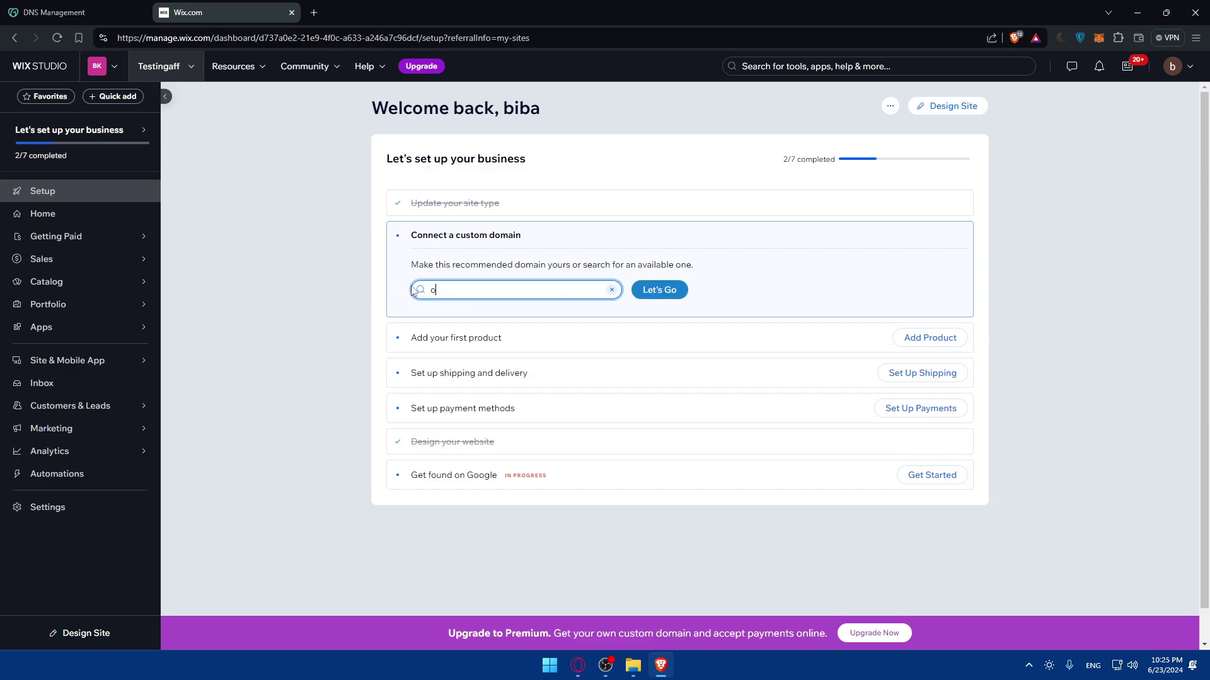
{"action": "type", "text": ".copm"}
{"action": "key", "text": "BackSpace"}
{"action": "type", "text": "m"}
{"action": "left_click", "coordinate": [656, 289]}
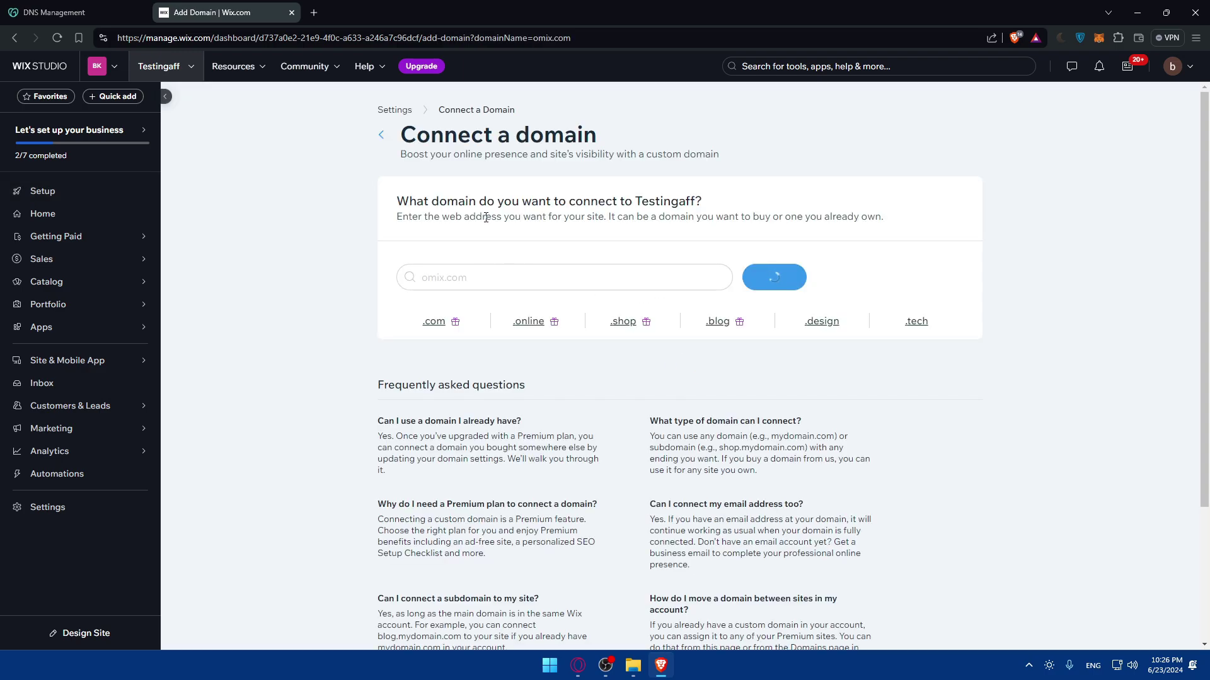
{"action": "left_click_drag", "start_coordinate": [399, 137], "coordinate": [611, 139]}
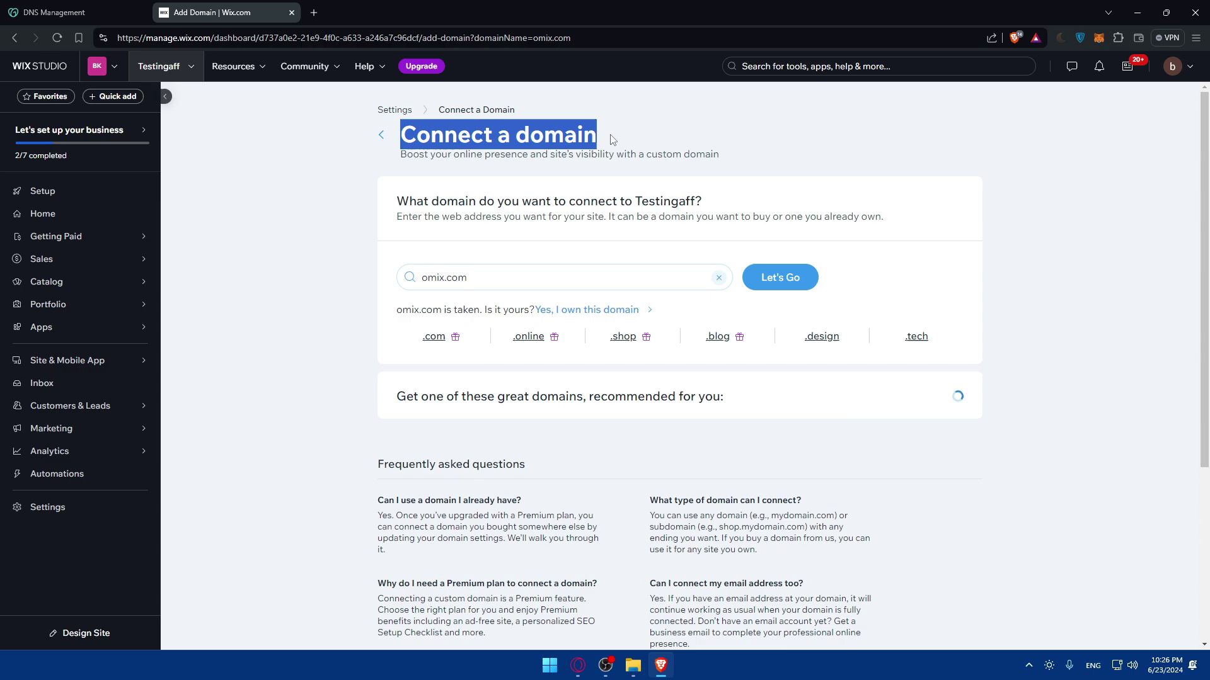
{"action": "left_click", "coordinate": [611, 138]}
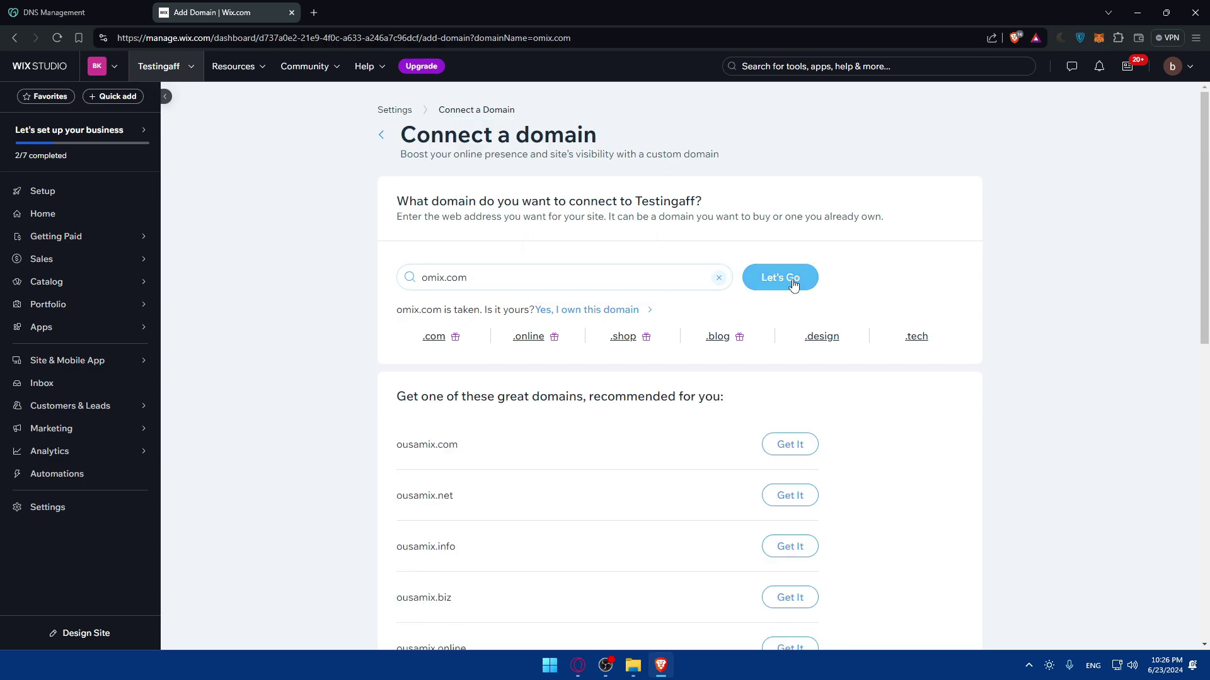
Step: Claim omix.com as already owned, bringing up the Premium upgrade prompt
{"action": "left_click", "coordinate": [570, 313]}
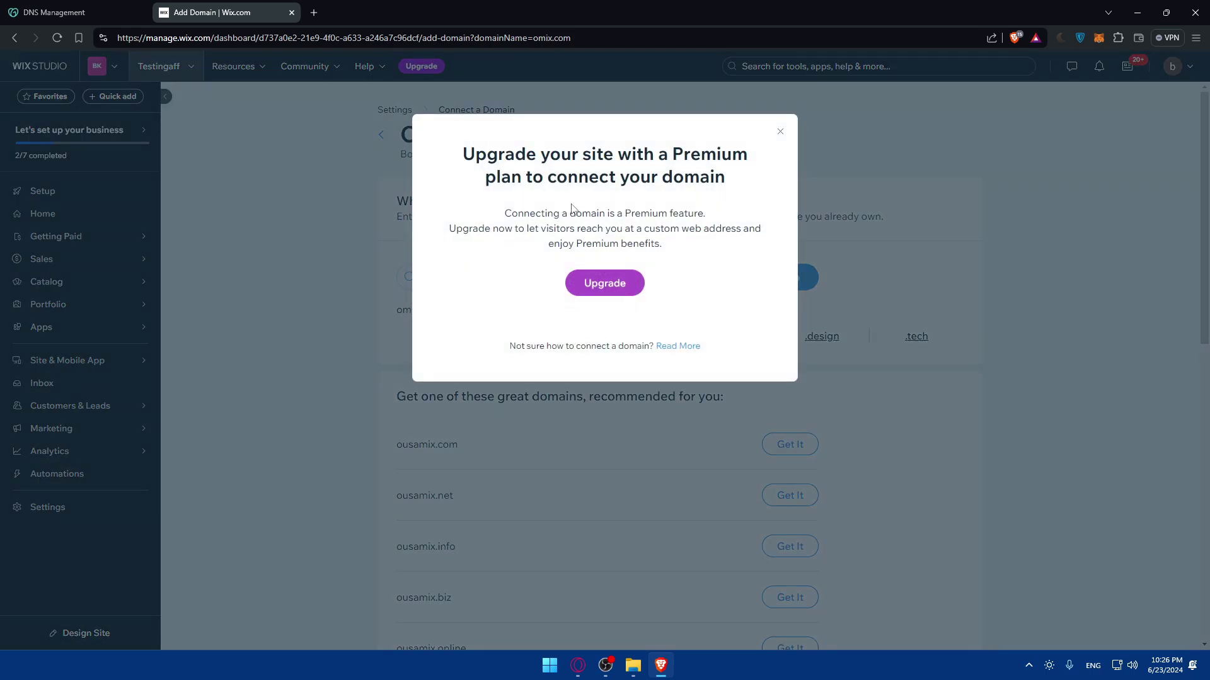
{"action": "left_click_drag", "start_coordinate": [483, 159], "coordinate": [745, 187]}
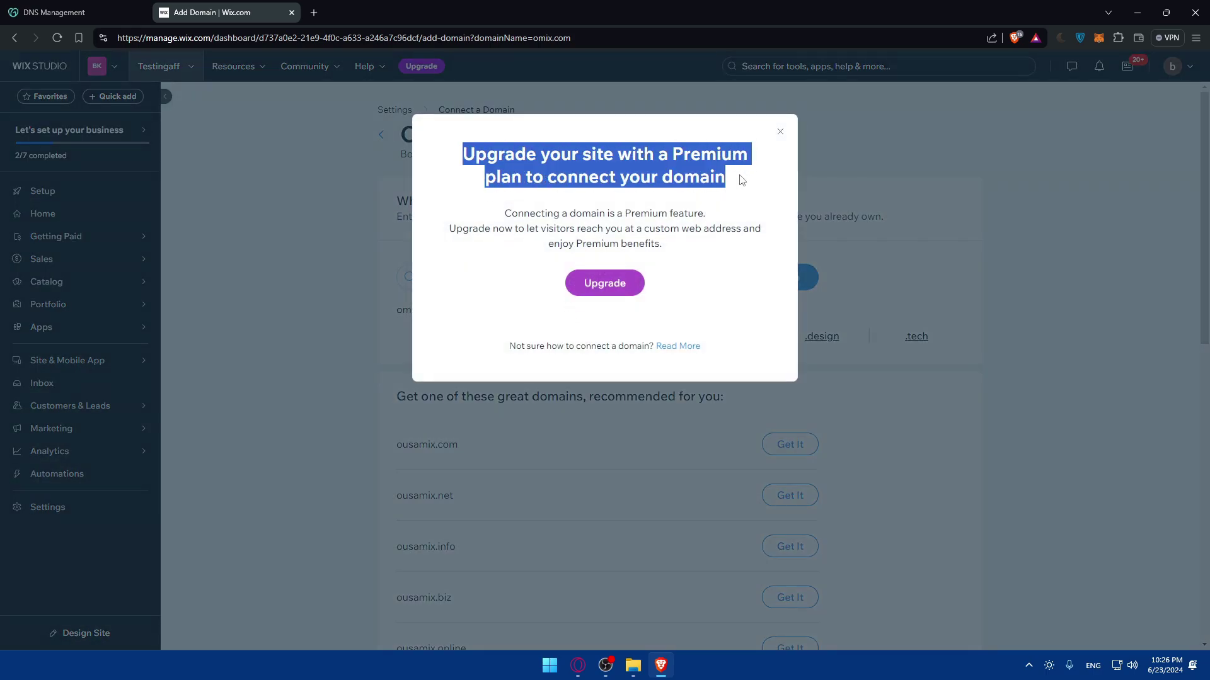
{"action": "left_click", "coordinate": [743, 183]}
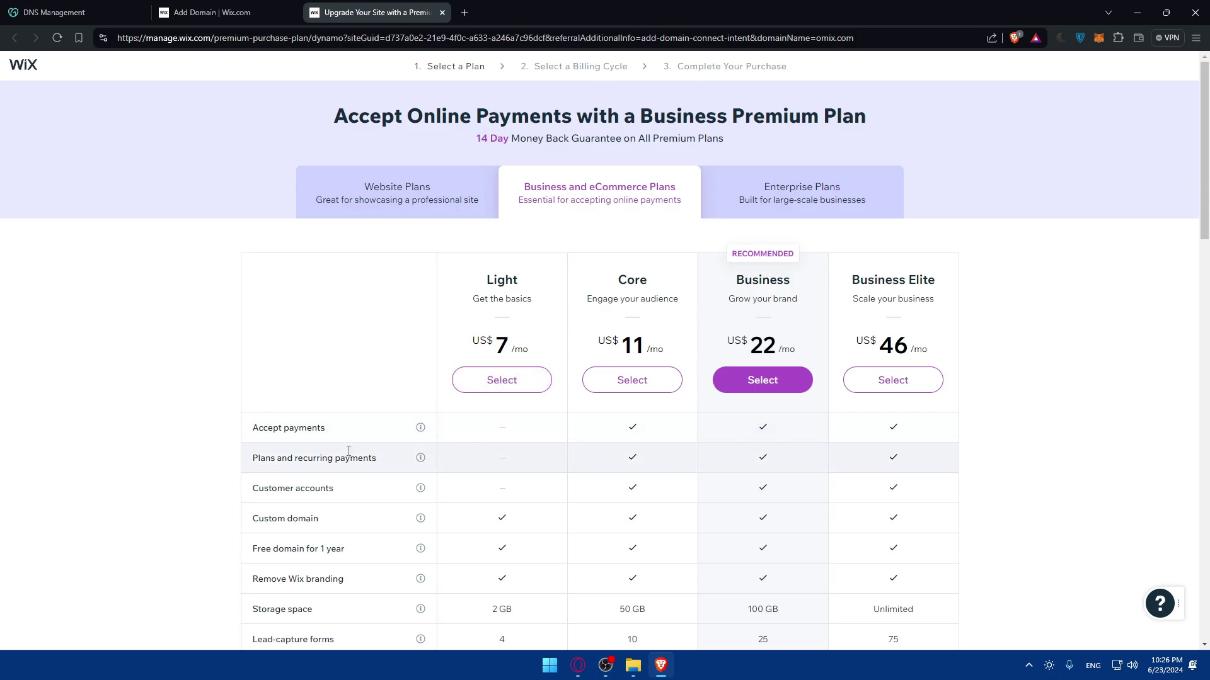
Step: Review the premium plans' prices and full feature comparison, then close the pricing tab
{"action": "left_click_drag", "start_coordinate": [339, 527], "coordinate": [259, 524]}
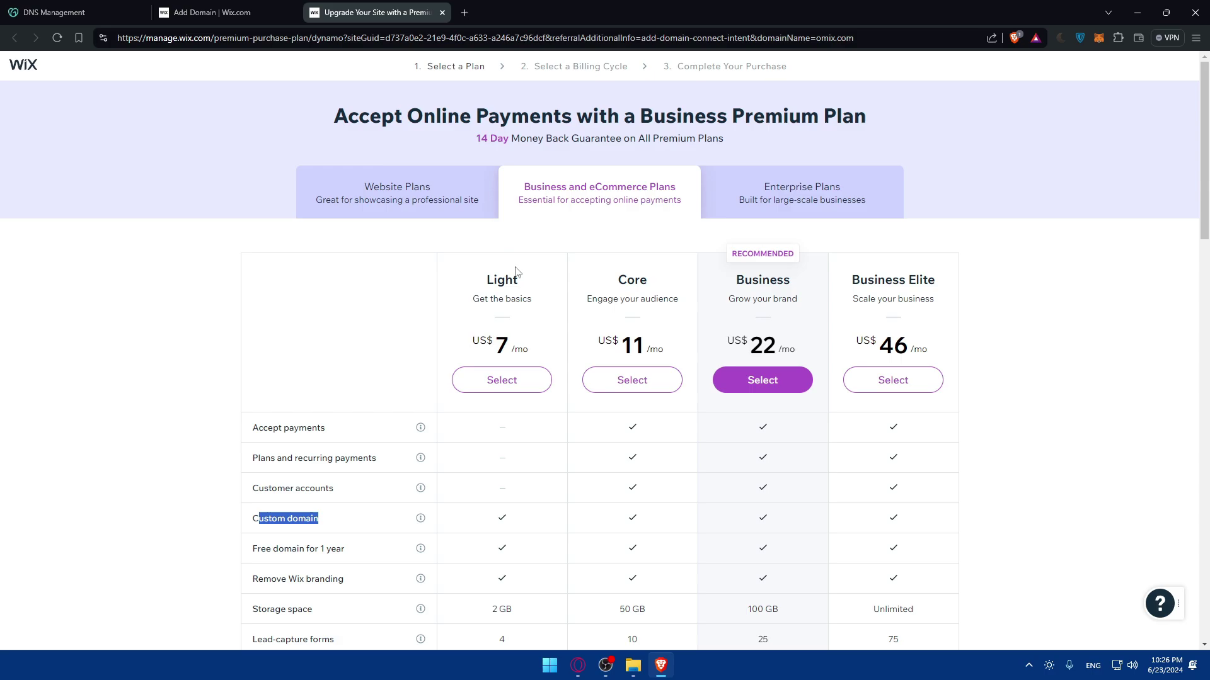
{"action": "left_click_drag", "start_coordinate": [516, 272], "coordinate": [480, 284]}
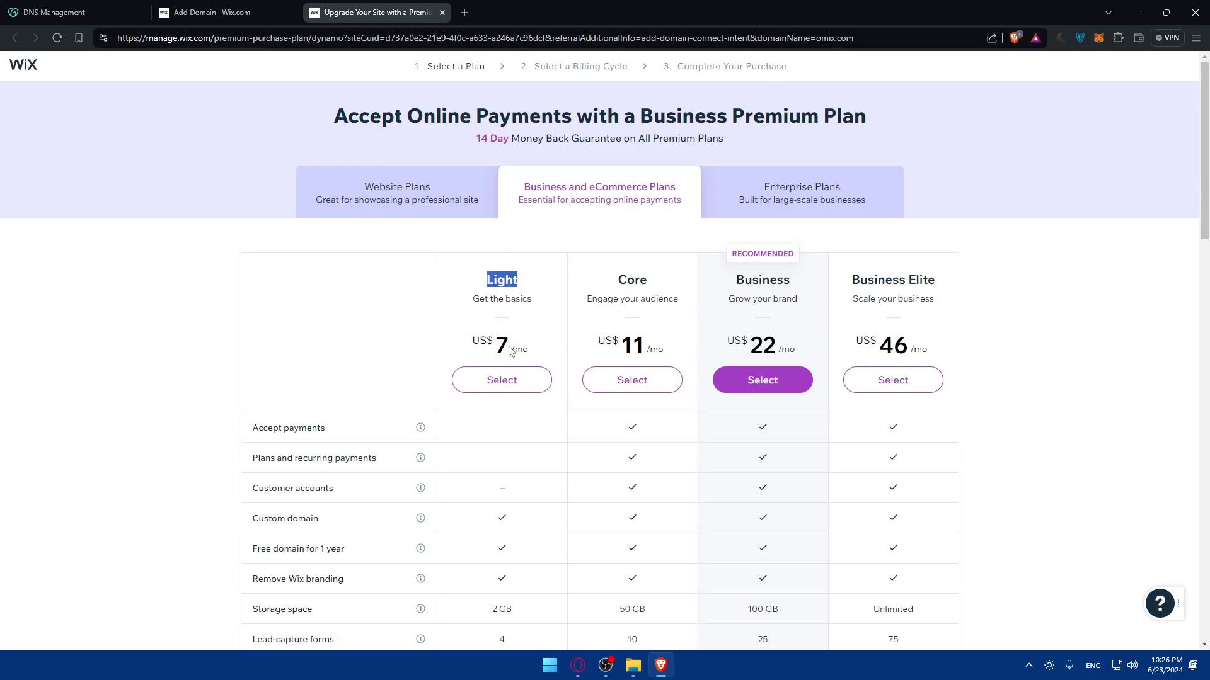
{"action": "left_click_drag", "start_coordinate": [497, 349], "coordinate": [540, 349]}
{"action": "scroll", "coordinate": [534, 350], "scroll_direction": "down", "scroll_amount": 2}
{"action": "scroll", "coordinate": [535, 354], "scroll_direction": "down", "scroll_amount": 8}
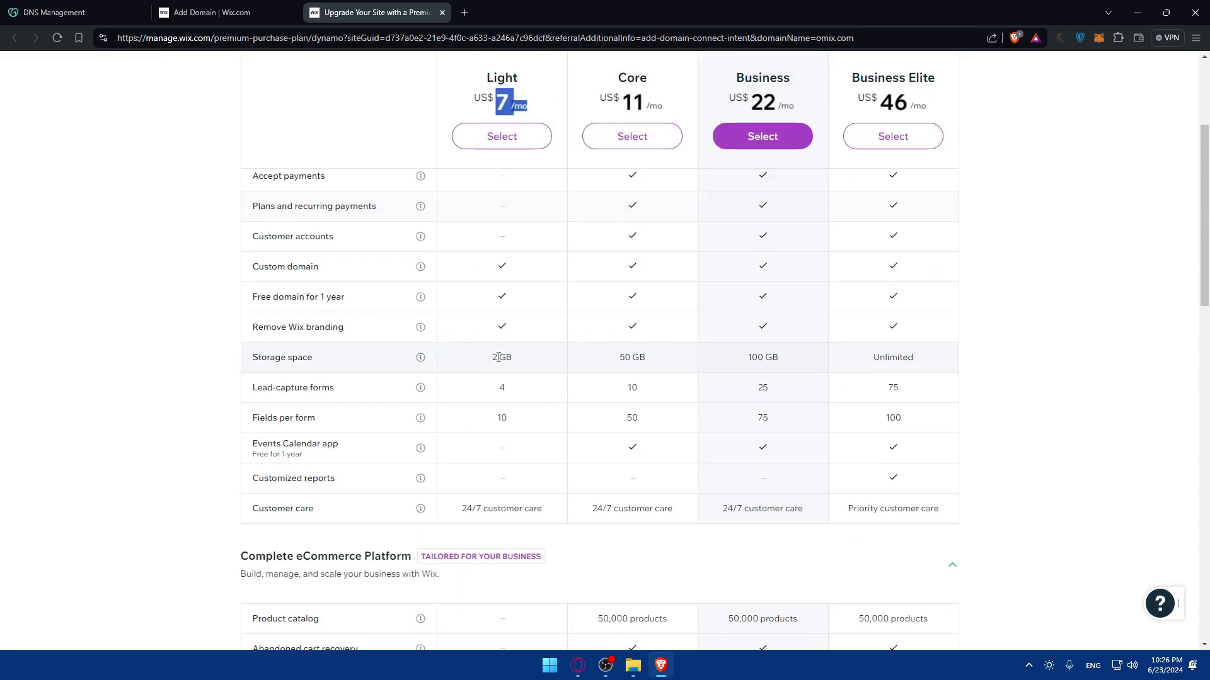
{"action": "left_click", "coordinate": [589, 427]}
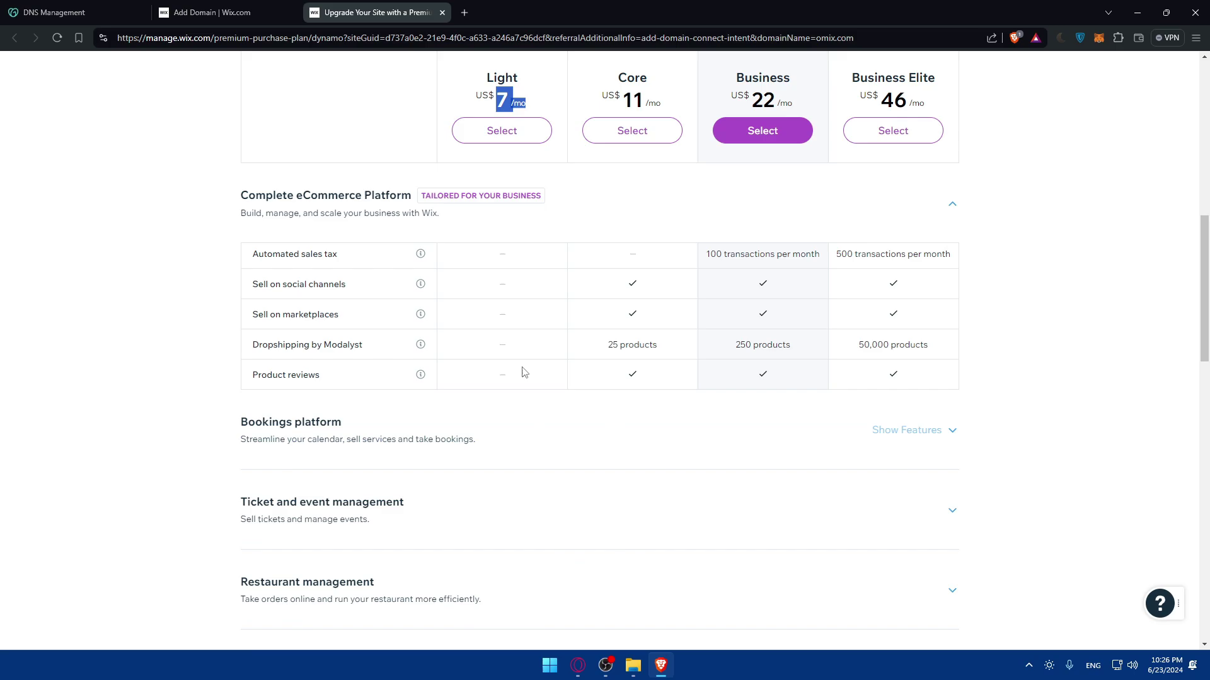
{"action": "scroll", "coordinate": [499, 345], "scroll_direction": "down", "scroll_amount": 8}
{"action": "scroll", "coordinate": [501, 345], "scroll_direction": "up", "scroll_amount": 20}
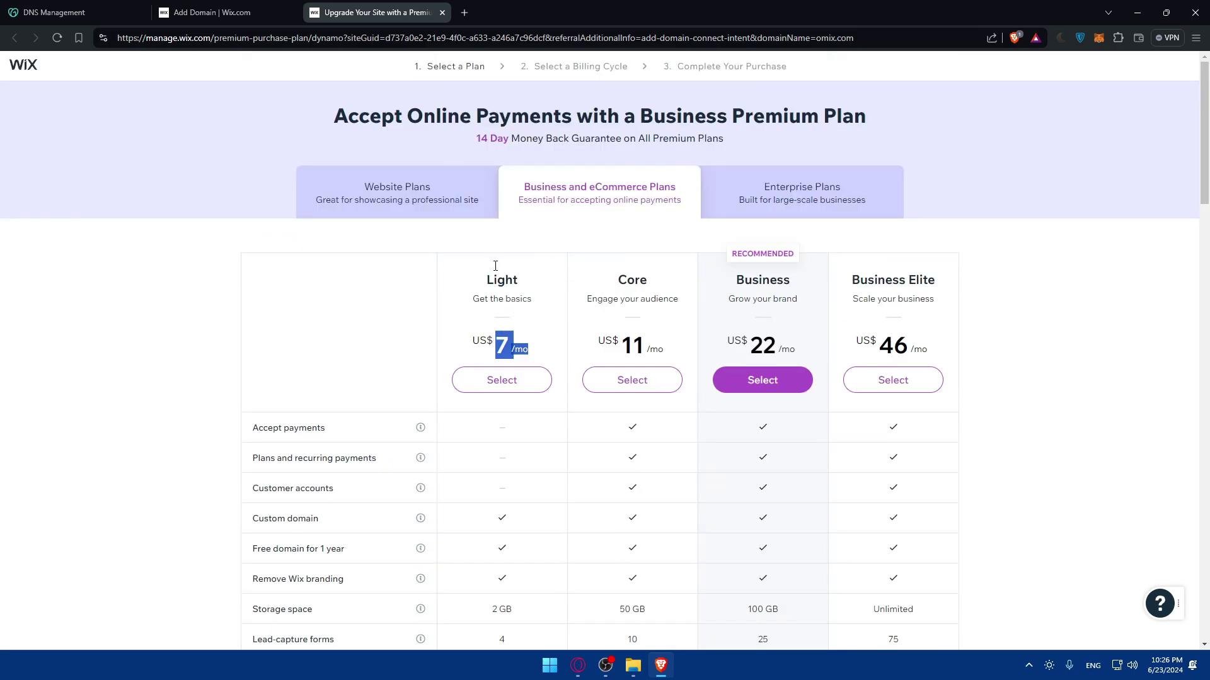
{"action": "left_click", "coordinate": [442, 13]}
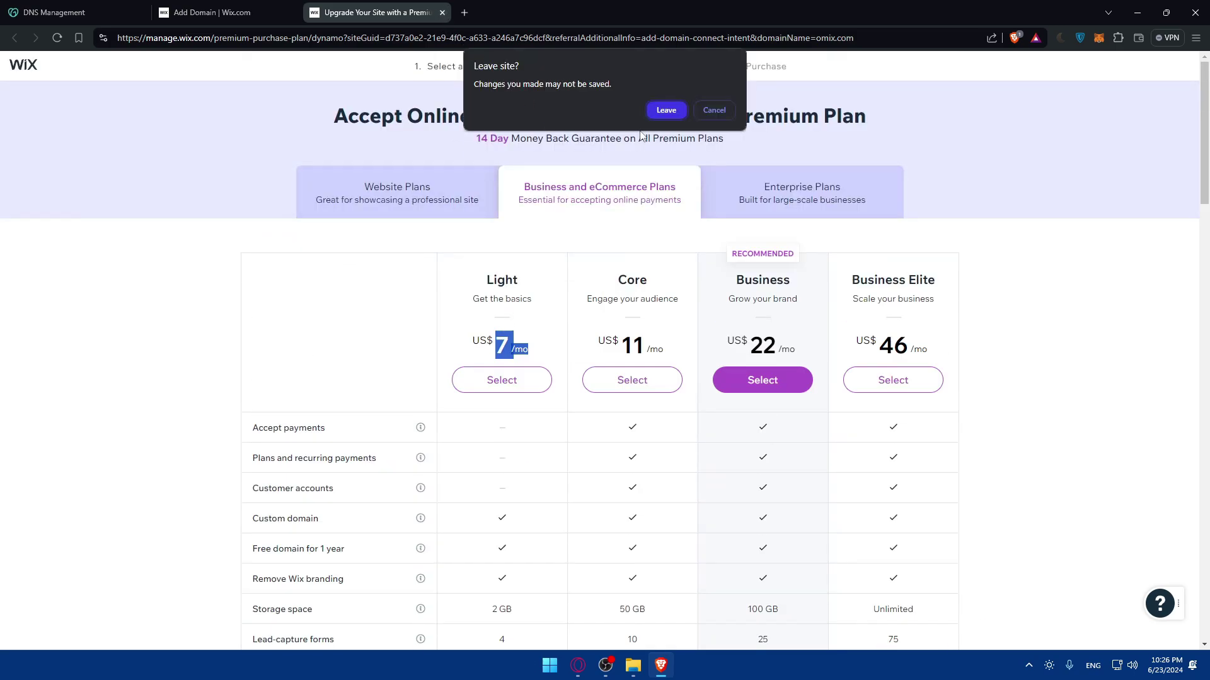
Step: Leave the pricing page, close the Wix Premium upgrade prompt, and return to GoDaddy DNS Management
{"action": "left_click", "coordinate": [666, 110]}
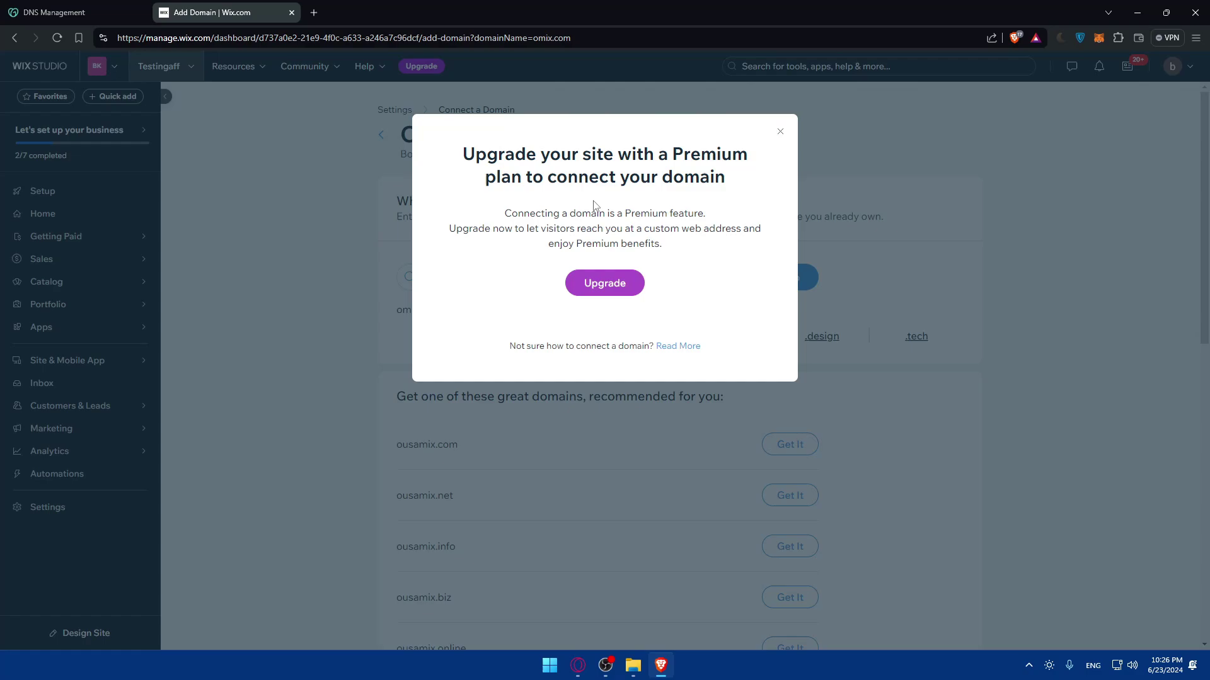
{"action": "left_click", "coordinate": [780, 131]}
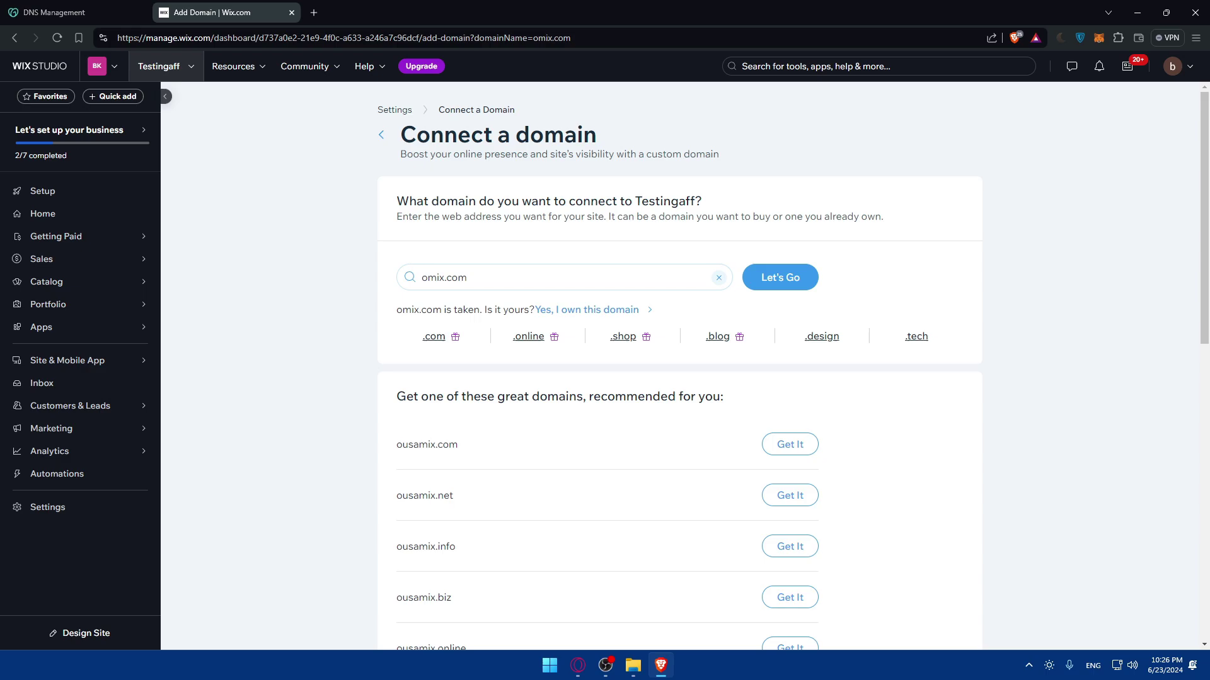
{"action": "left_click", "coordinate": [53, 12]}
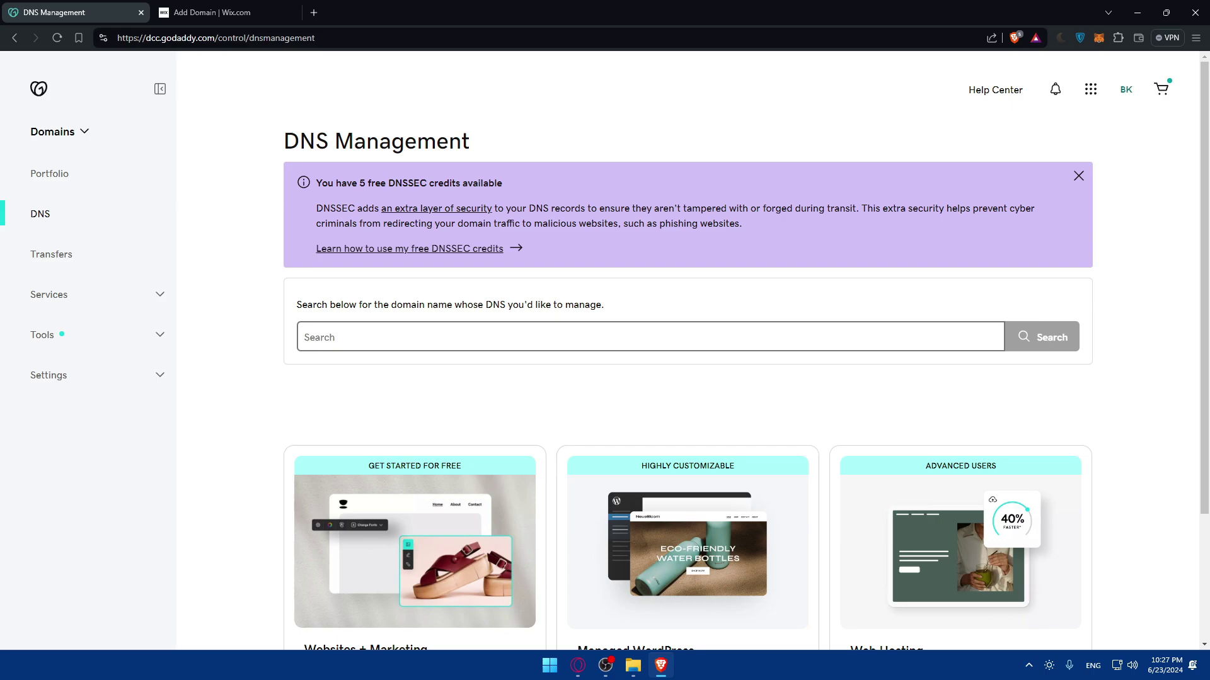
Step: Return to the Wix Connect a domain page showing omix.com as taken
{"action": "left_click", "coordinate": [214, 12]}
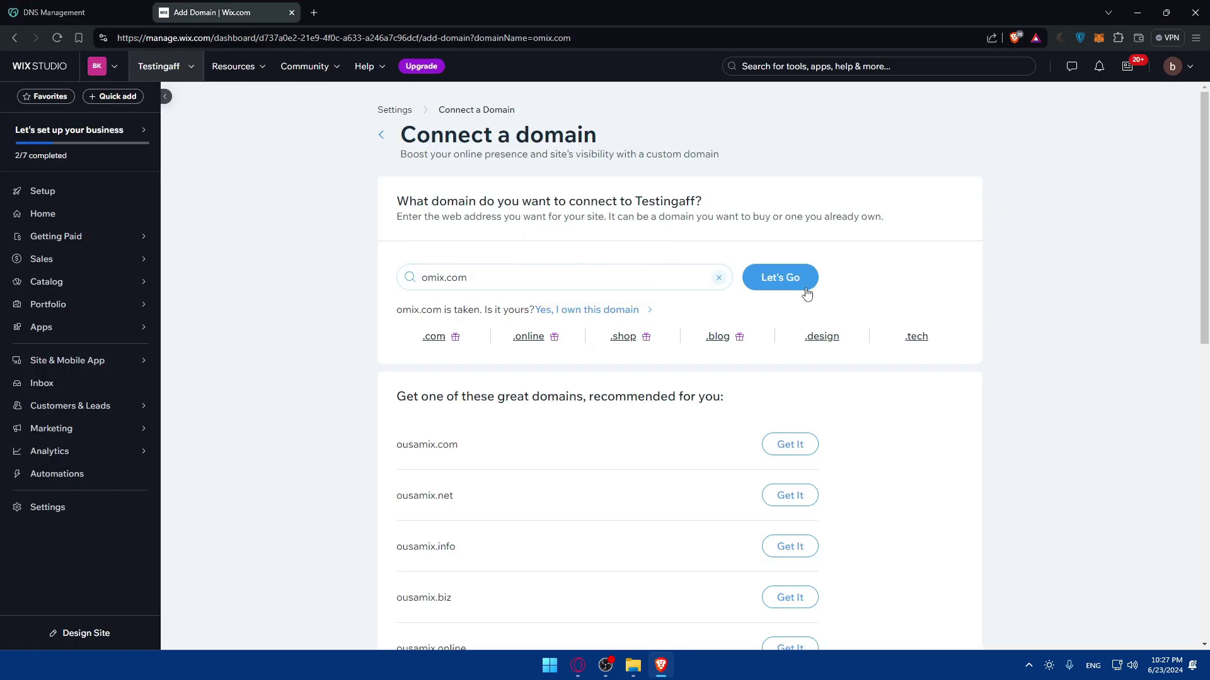